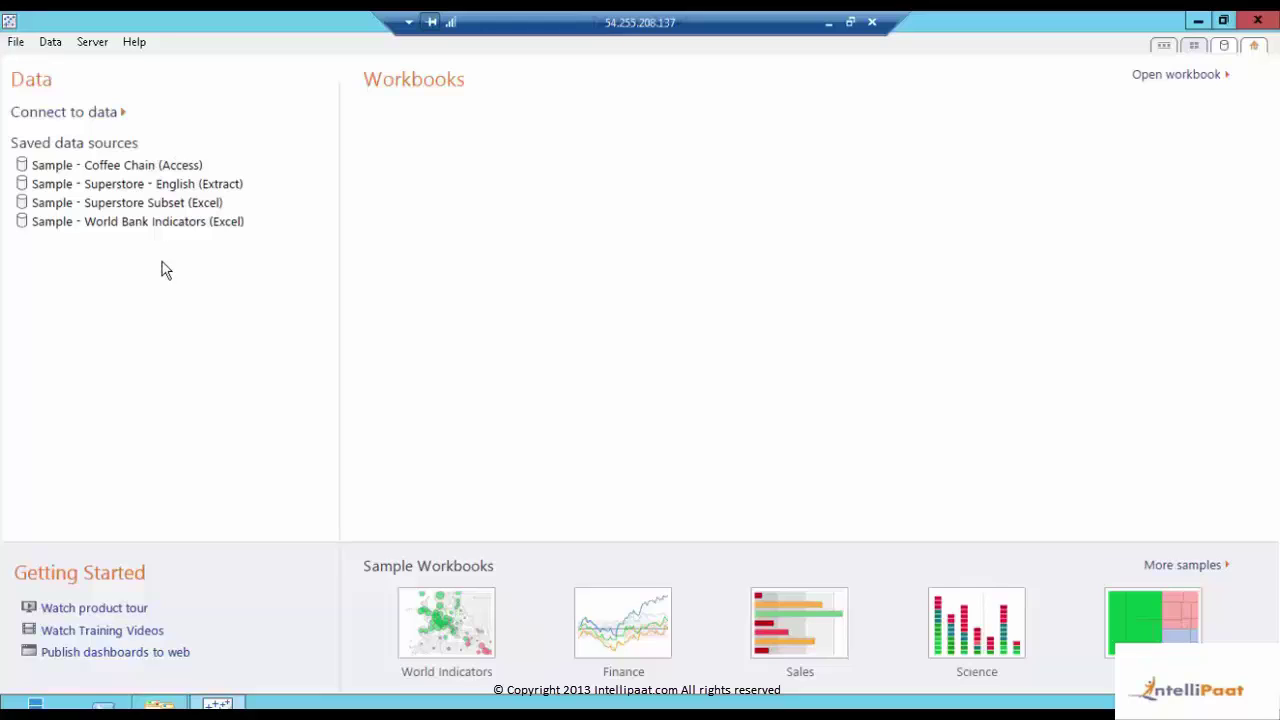
Connect live to the Orders table of the Excel workbook Sample - Superstore Subset (Excel).xlsx, keeping the first row as field names
left_click(104, 114)
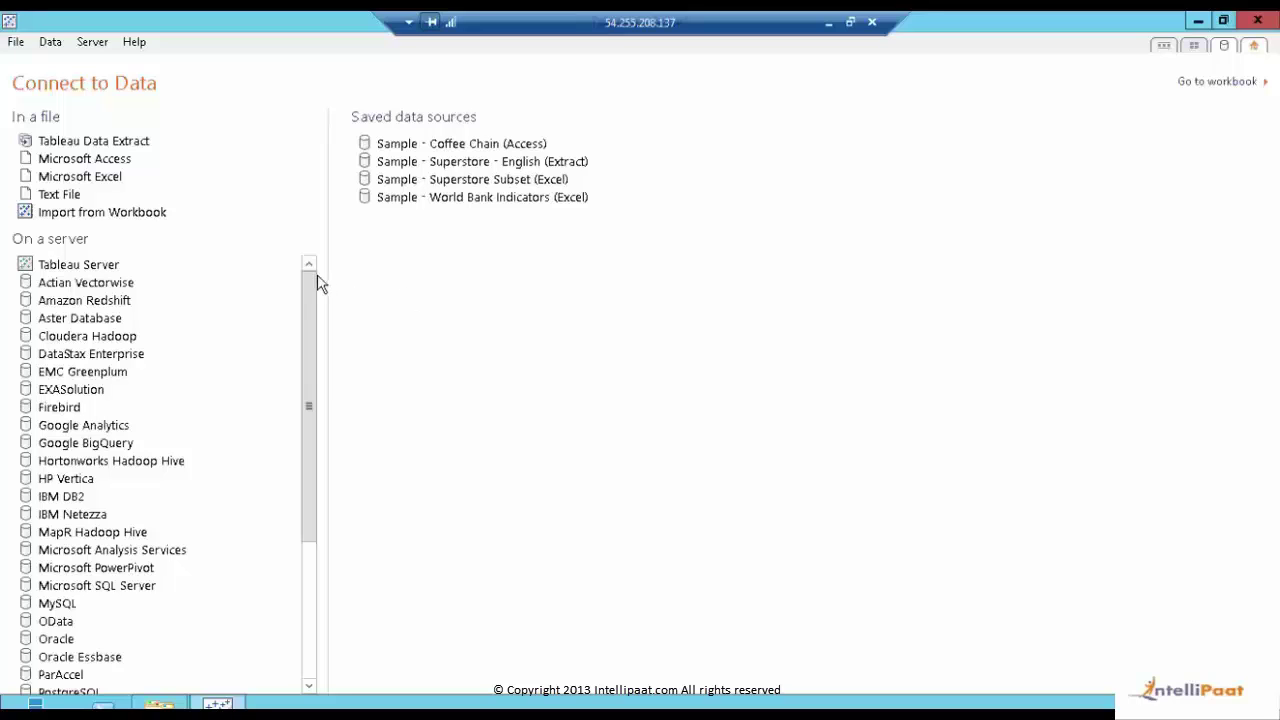
left_click_drag(311, 289, 309, 437)
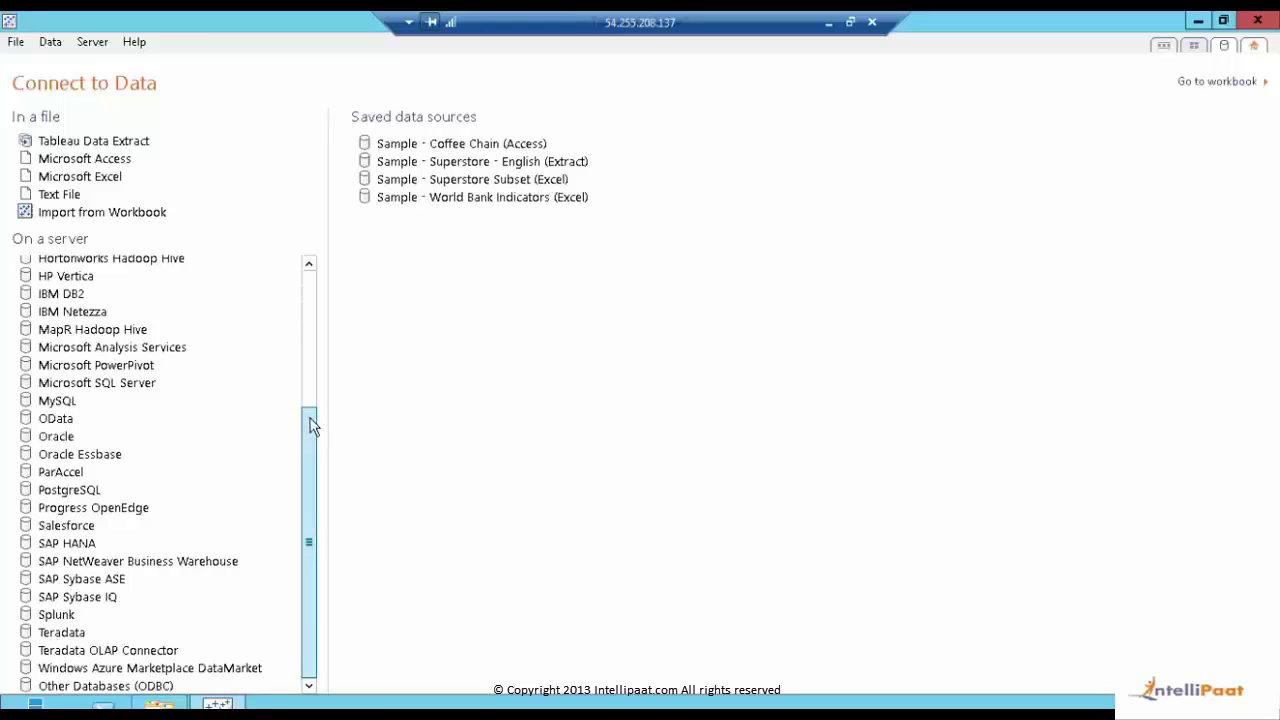
left_click_drag(310, 425, 126, 207)
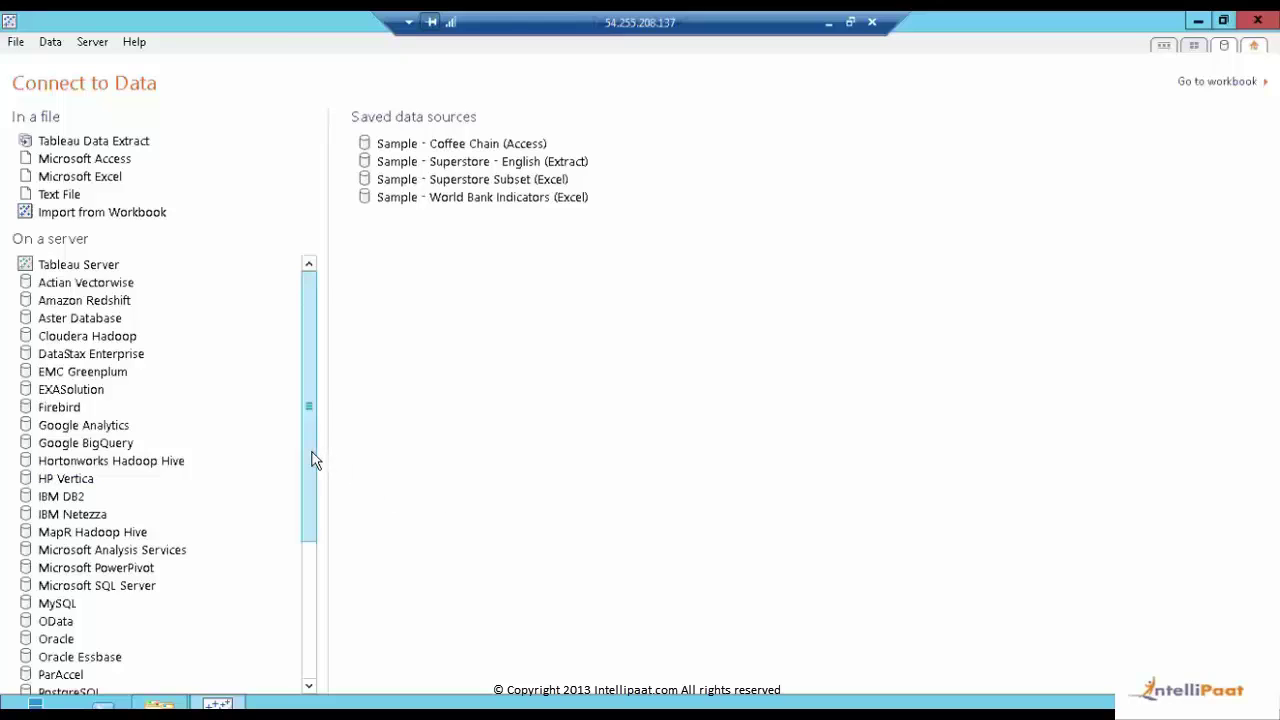
left_click_drag(312, 459, 309, 641)
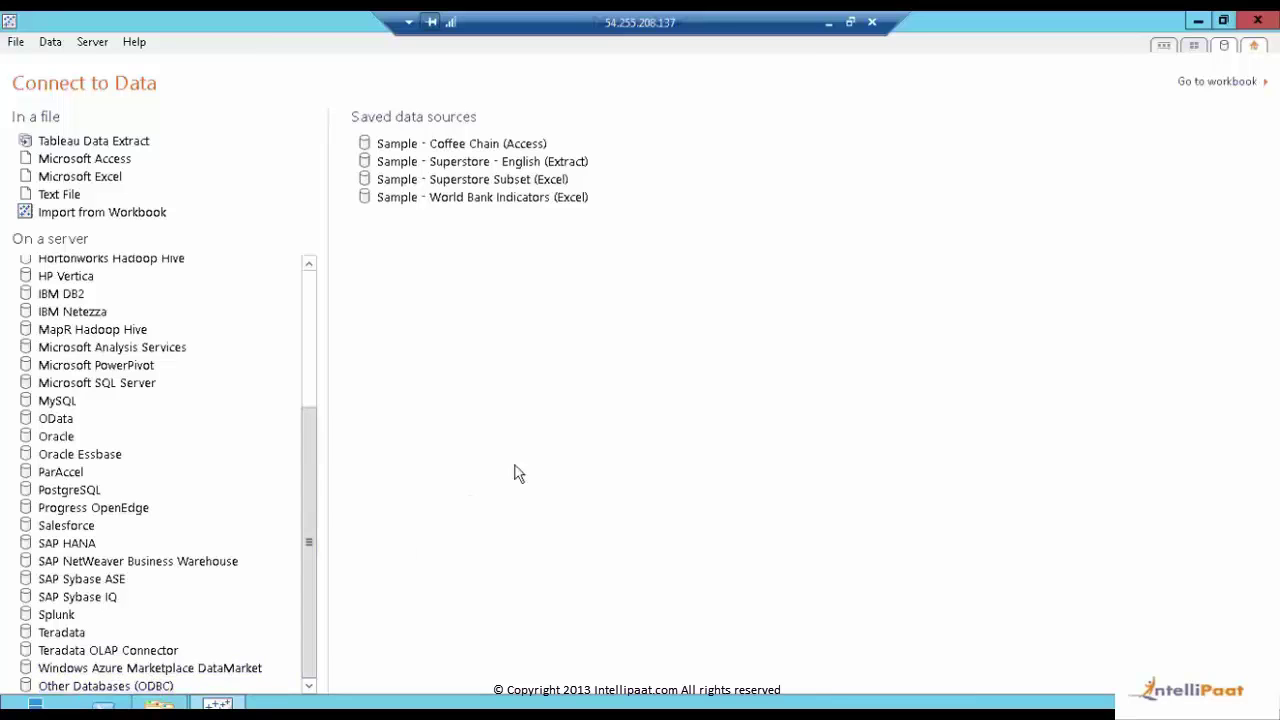
left_click(310, 309)
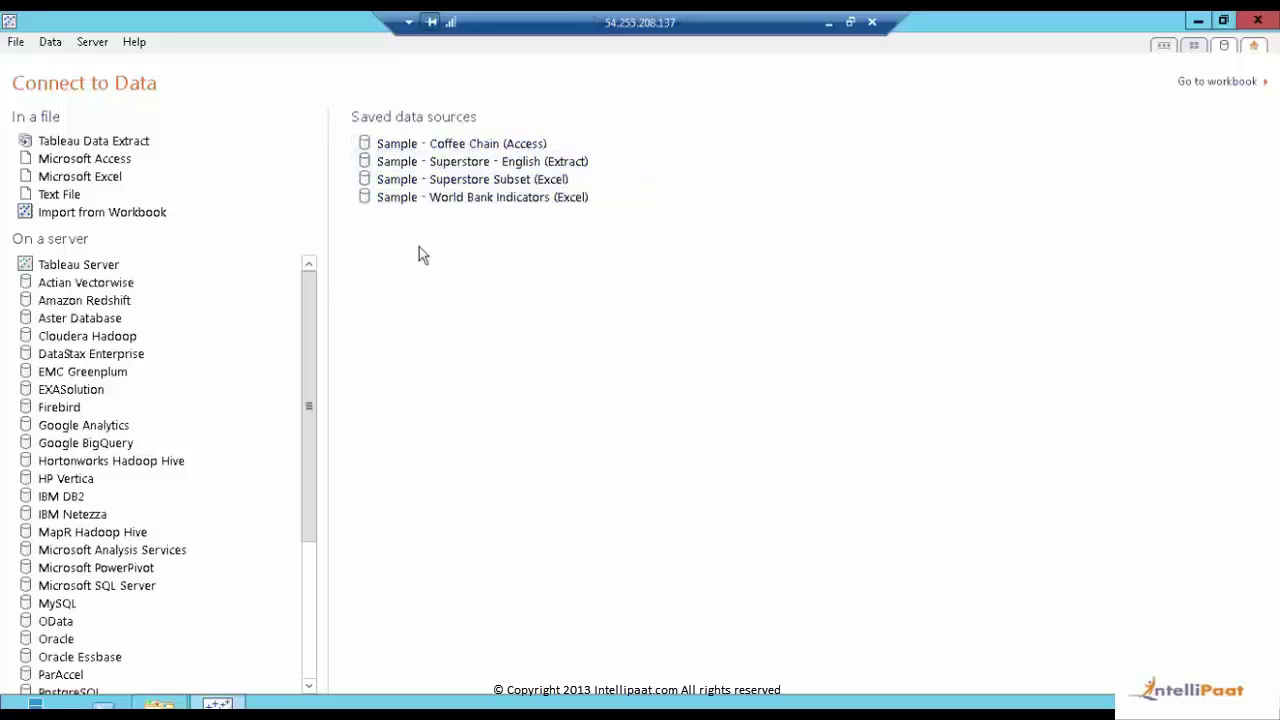
left_click(115, 178)
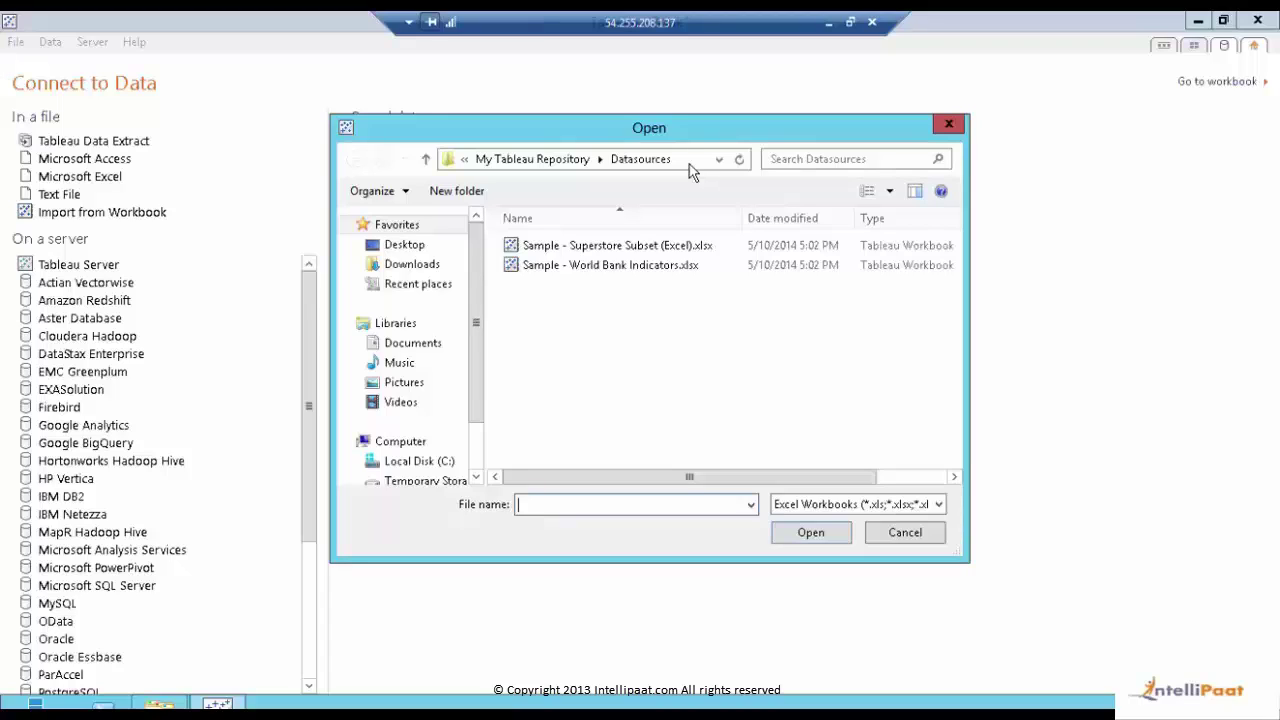
left_click(697, 249)
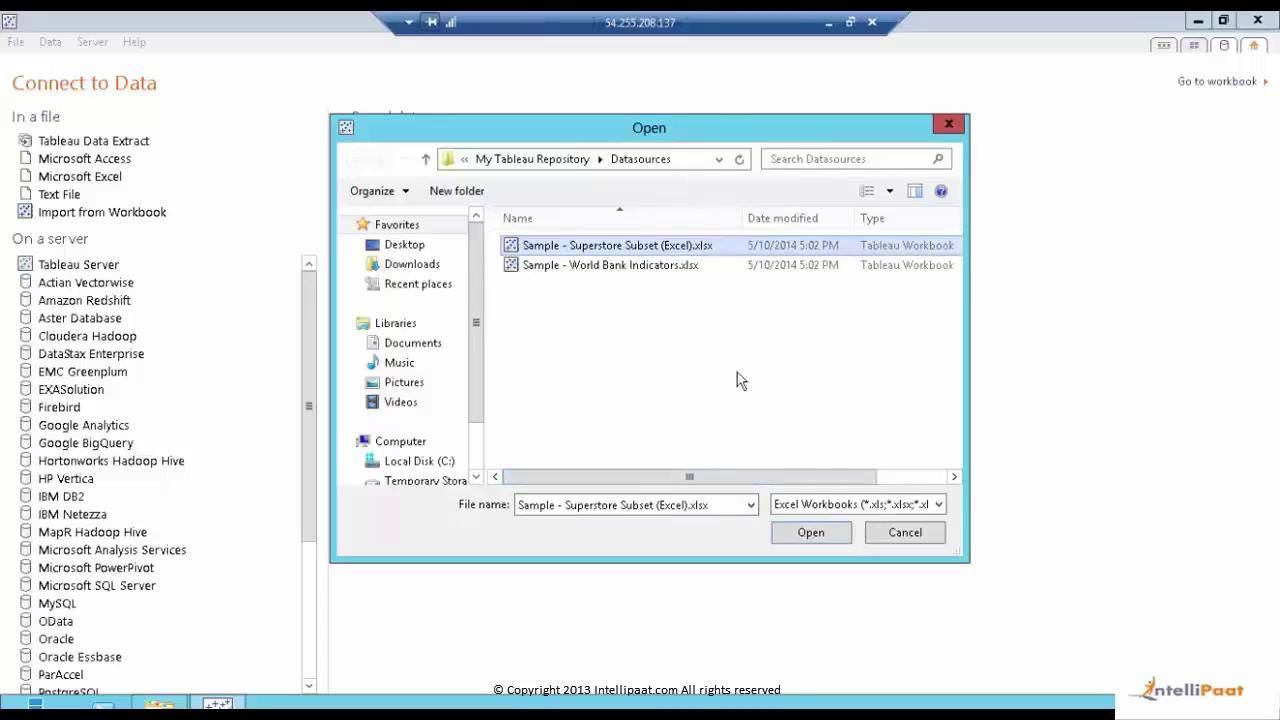
left_click(811, 532)
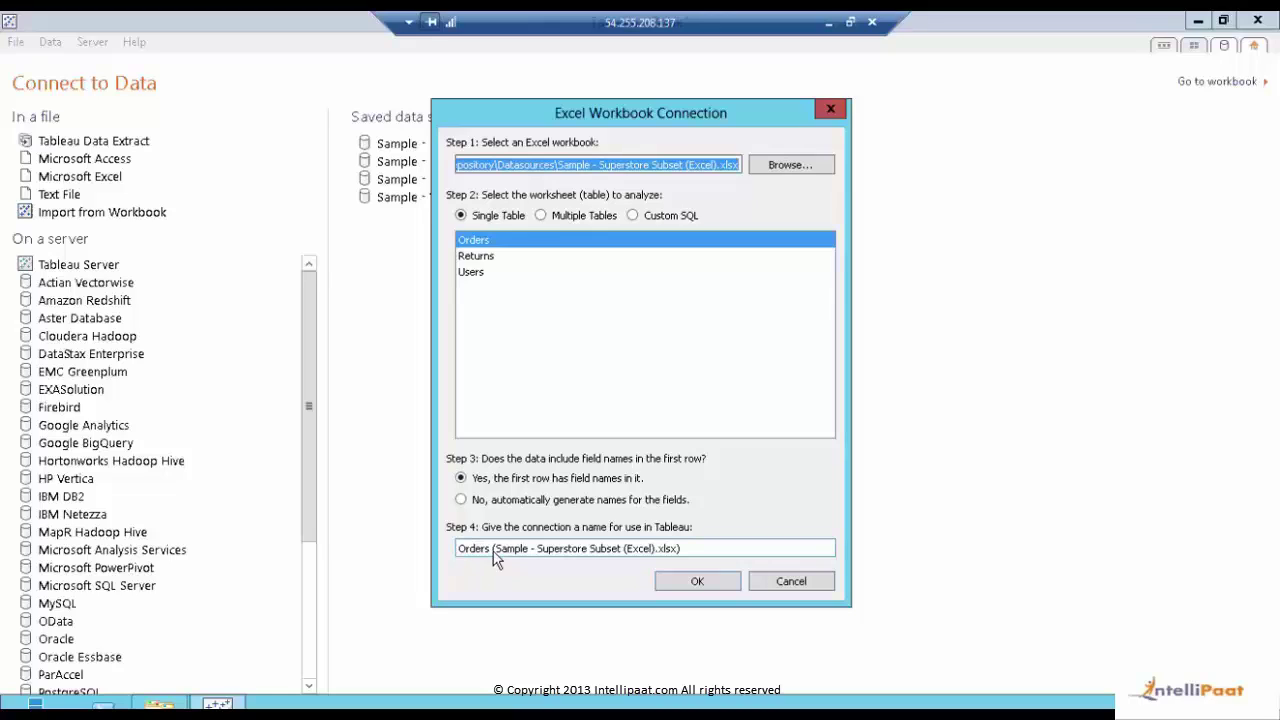
left_click(669, 581)
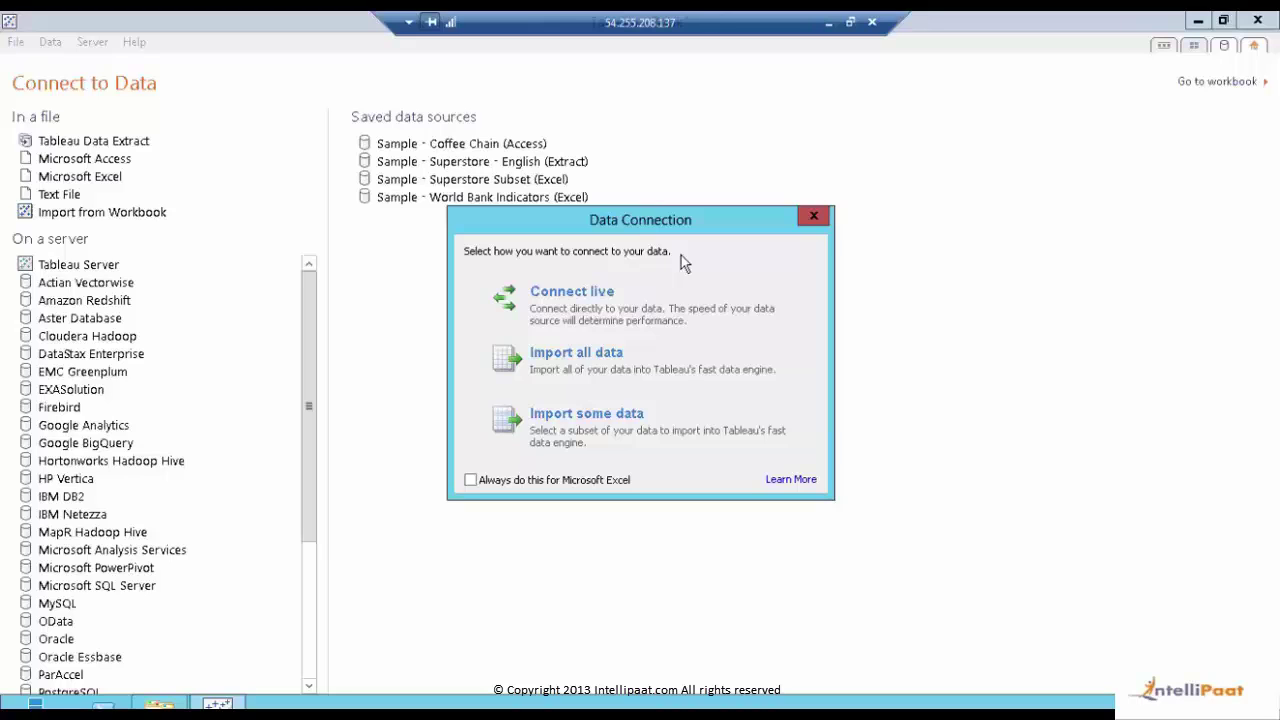
left_click(658, 300)
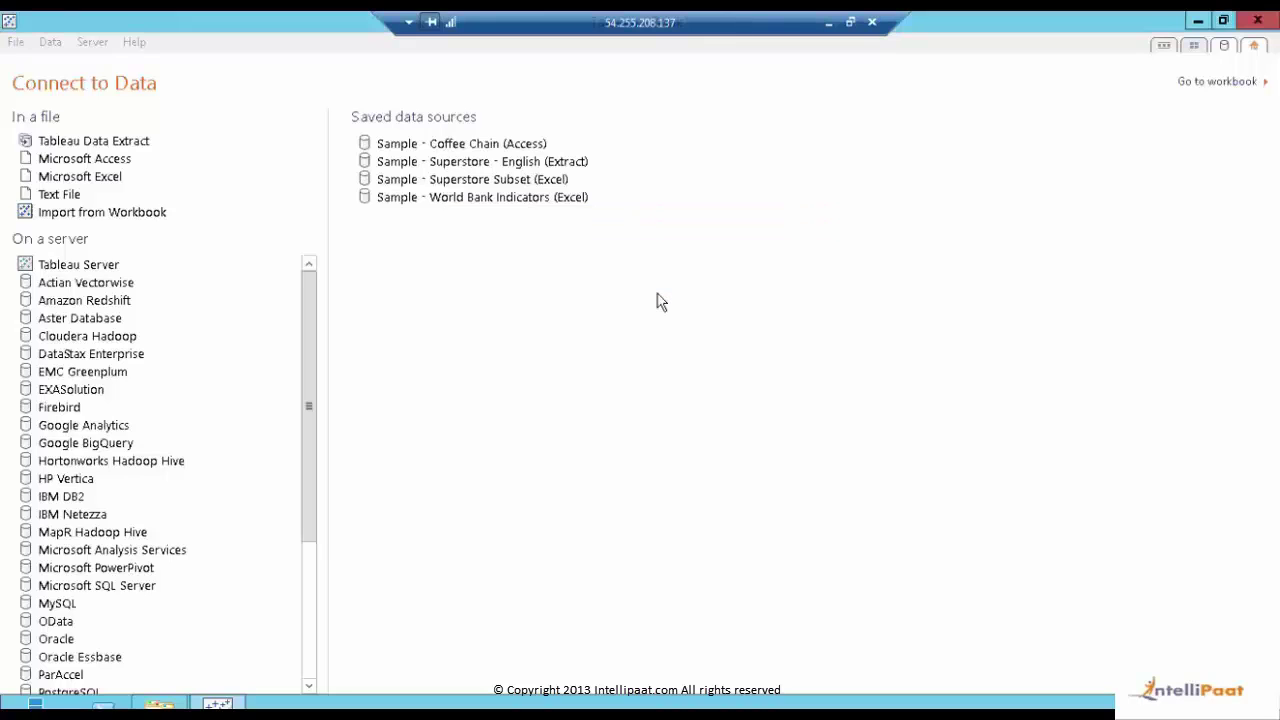
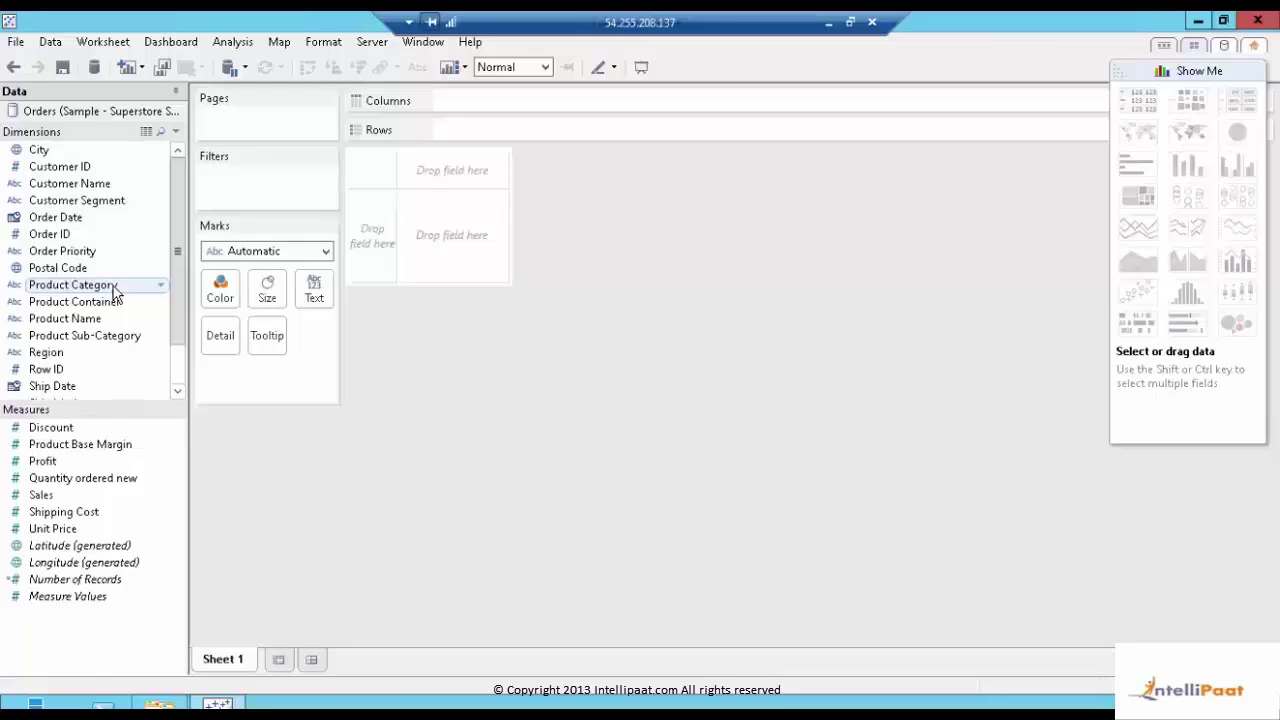
Build a horizontal bar chart of Sales by Product Category with Show Me, and collapse the chart suggestions
left_click(113, 289)
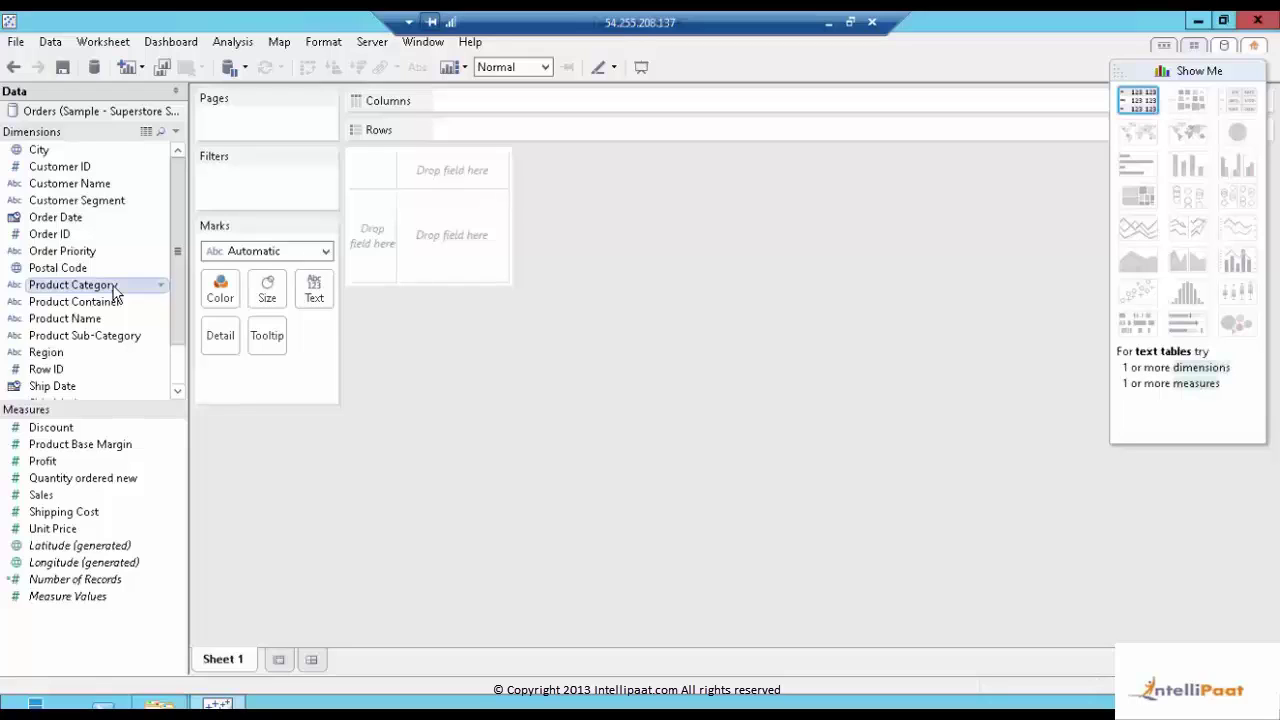
left_click(59, 497, "ctrl")
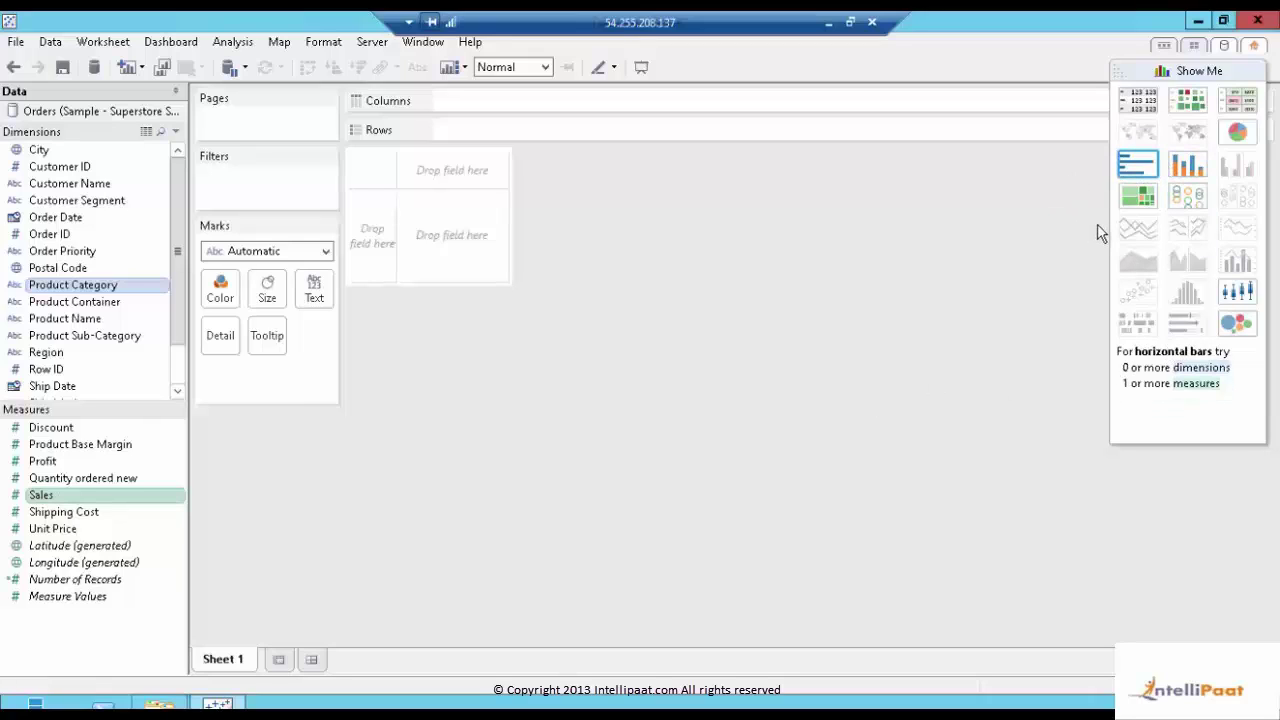
left_click(1147, 170)
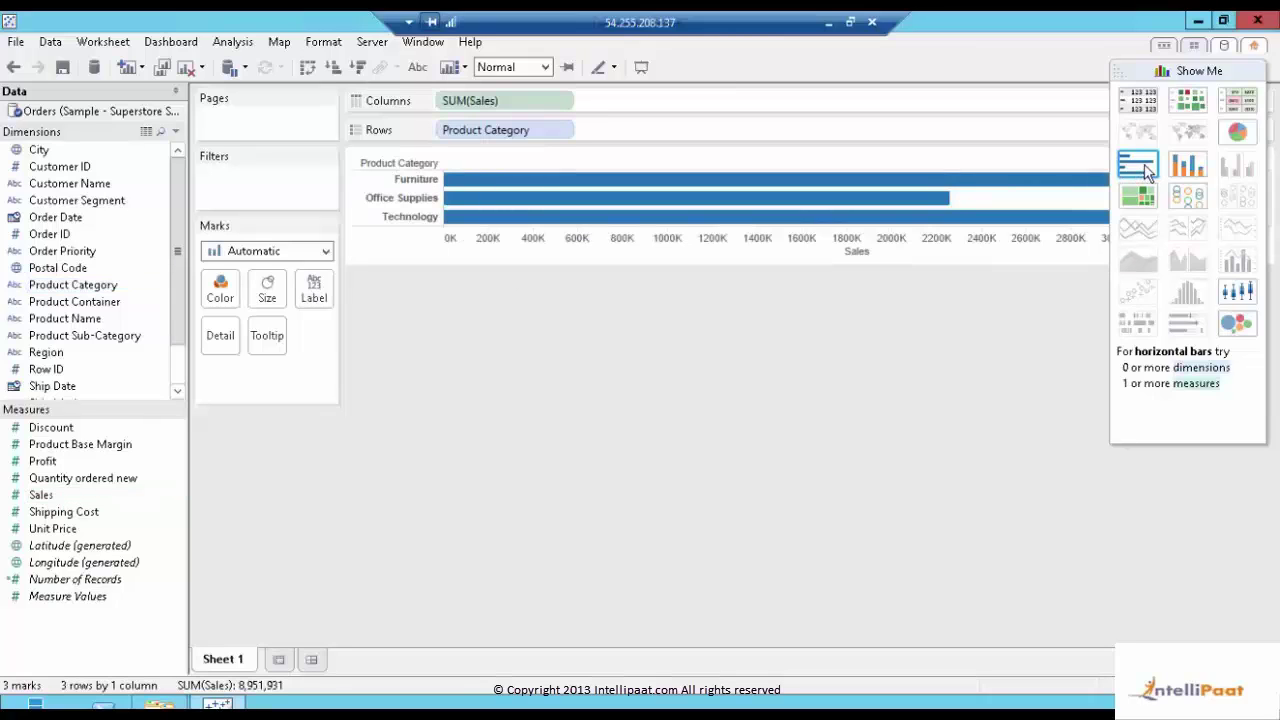
left_click(1163, 70)
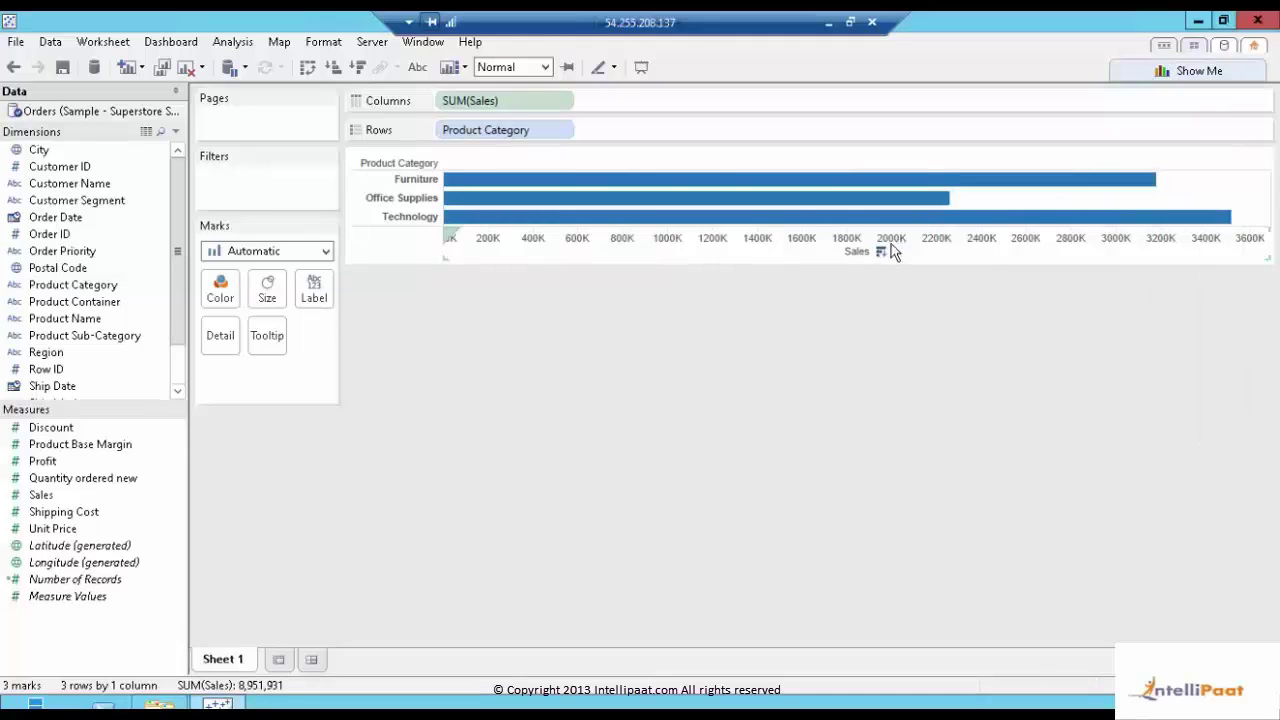
Sort the product category bars by Sales in descending order and color them by Profit
left_click(879, 252)
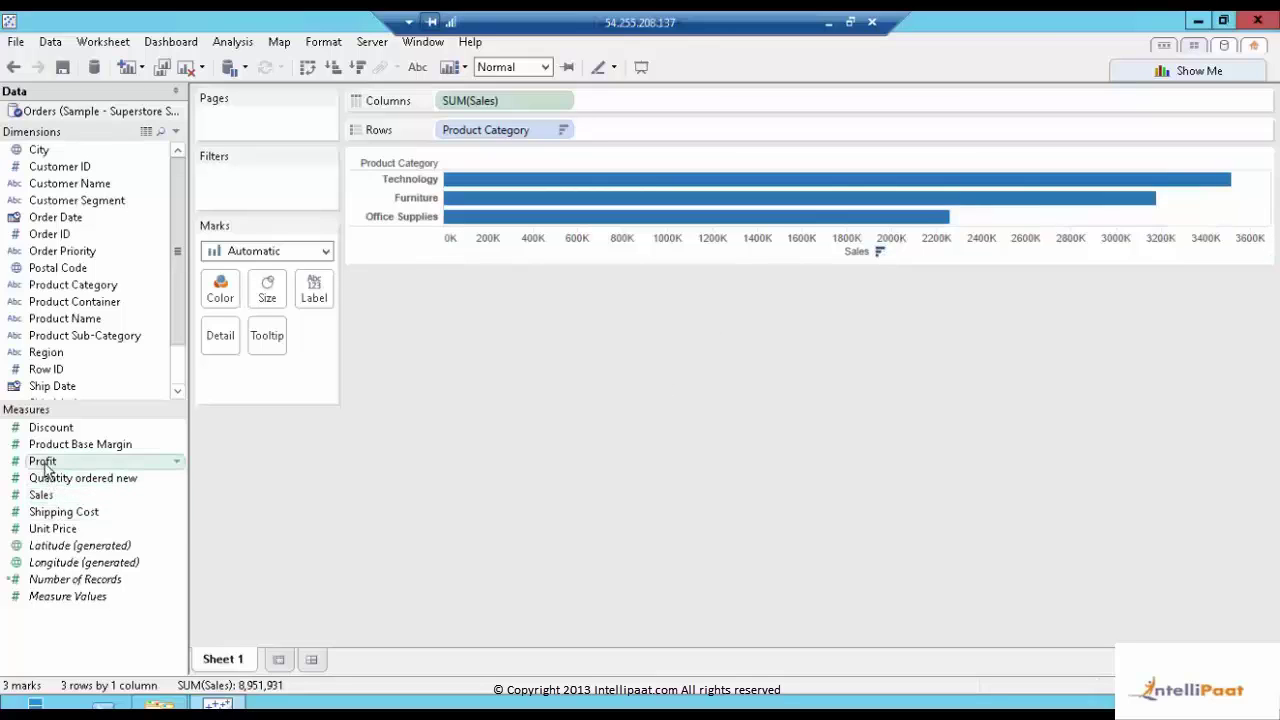
left_click_drag(43, 461, 222, 288)
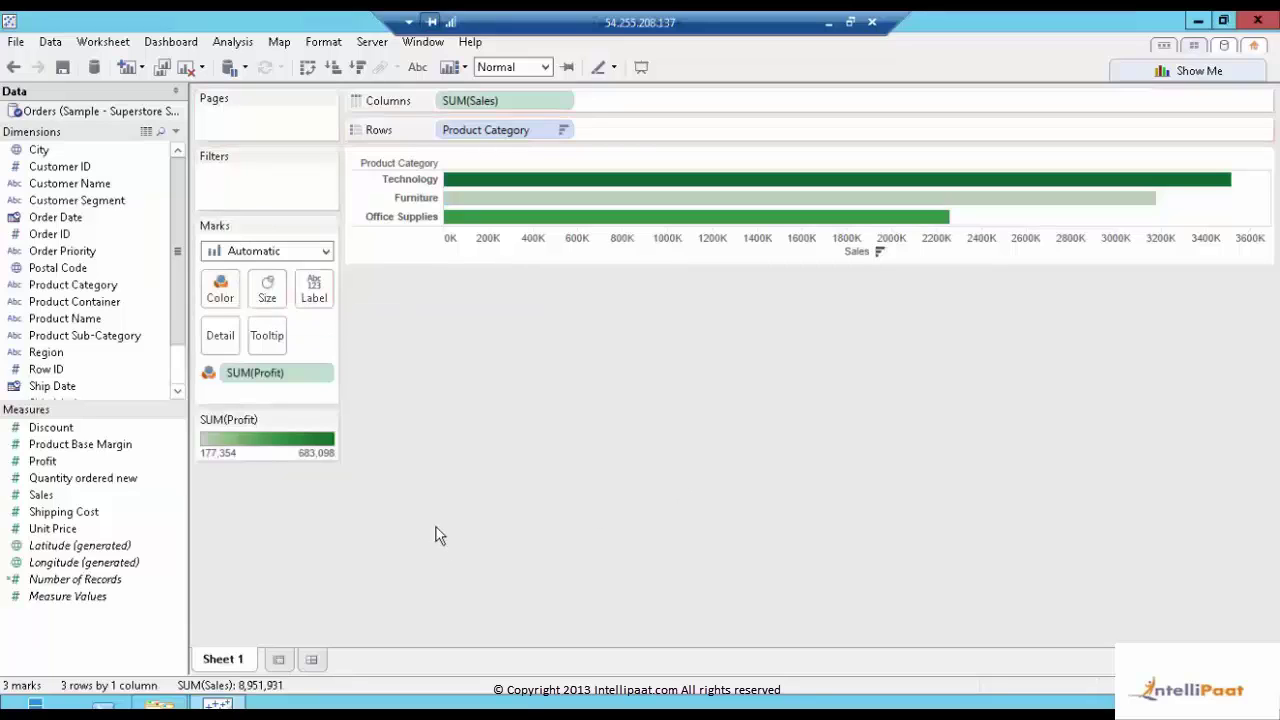
Rename the bar chart worksheet as Sales by Product Category
double_click(222, 663)
type("Sa")
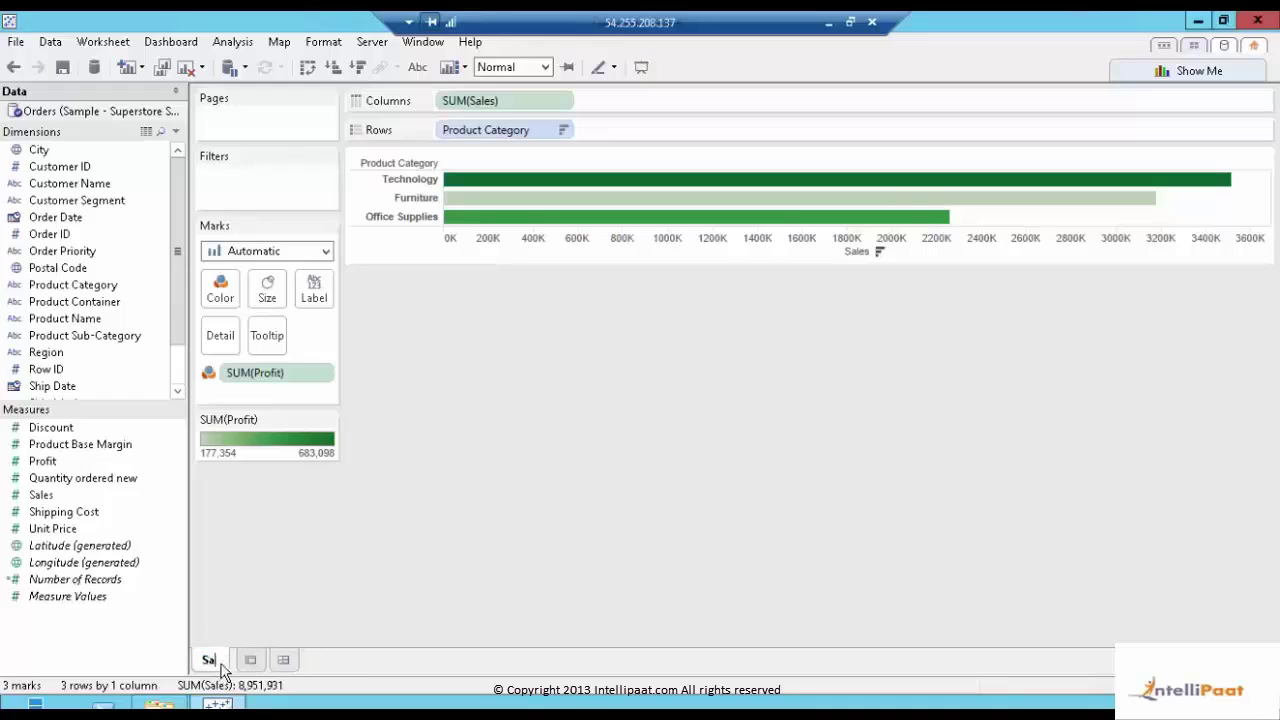
type("les by ")
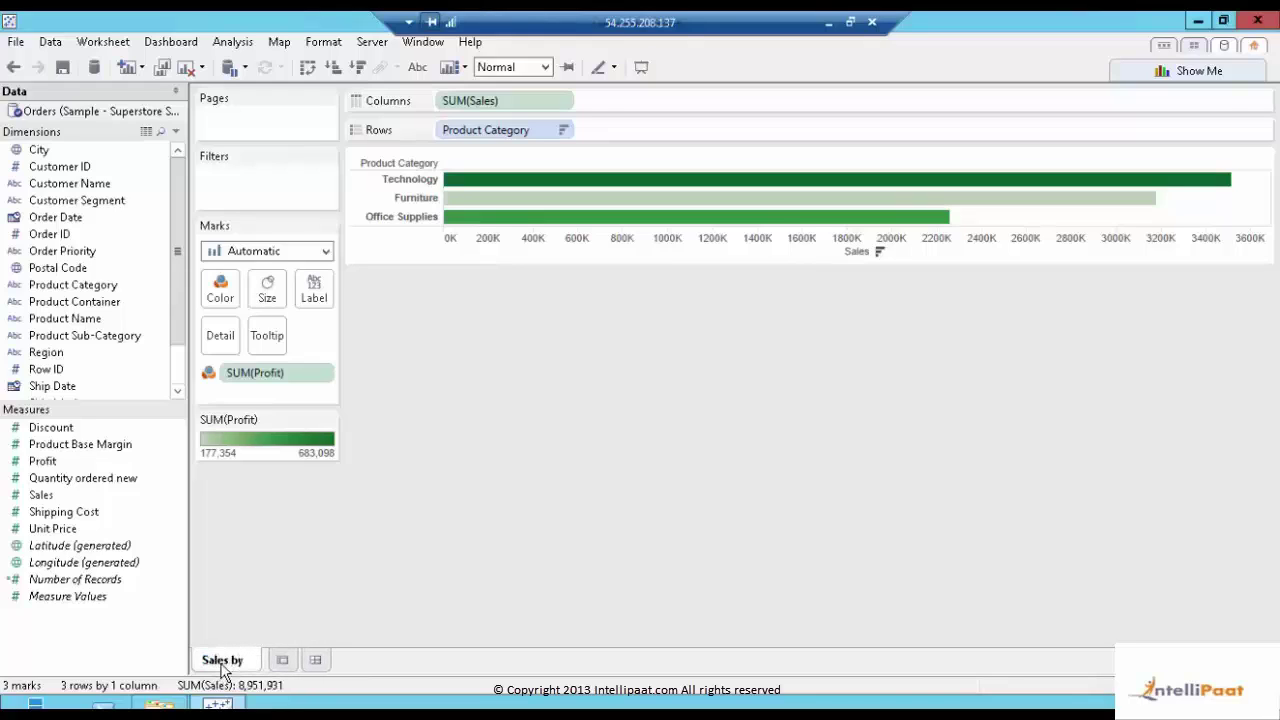
type("Product")
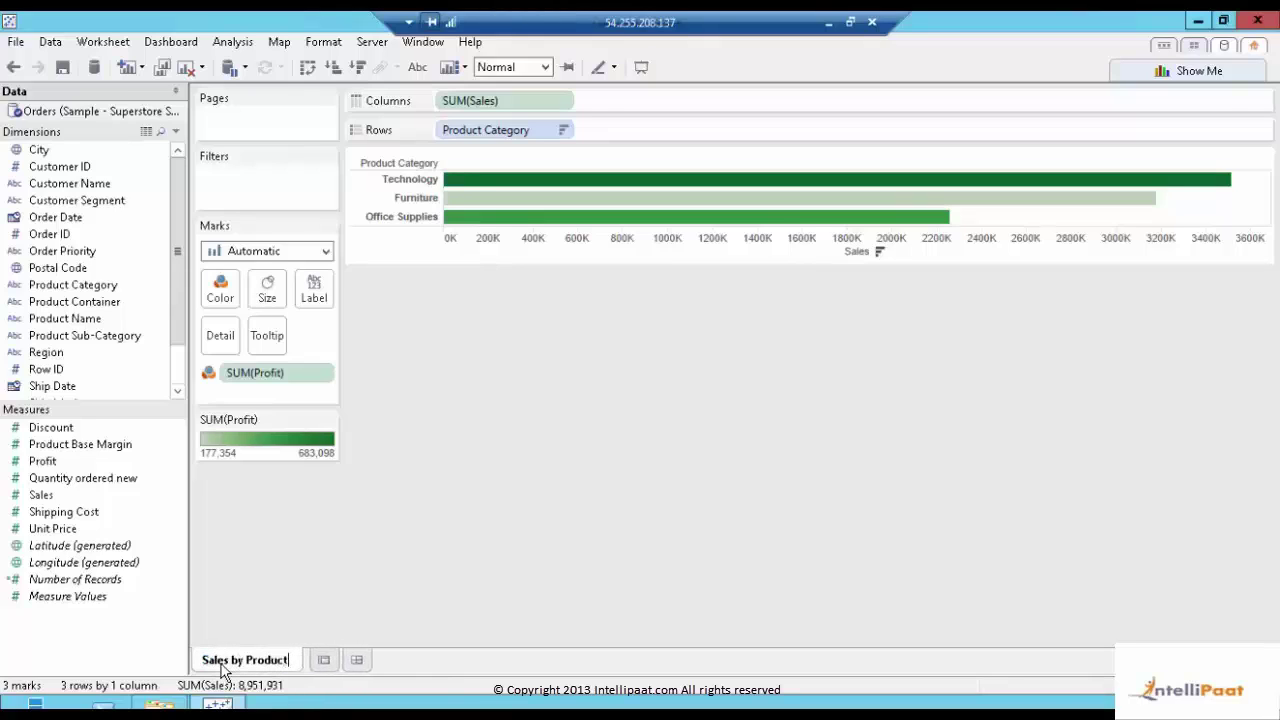
key("Return")
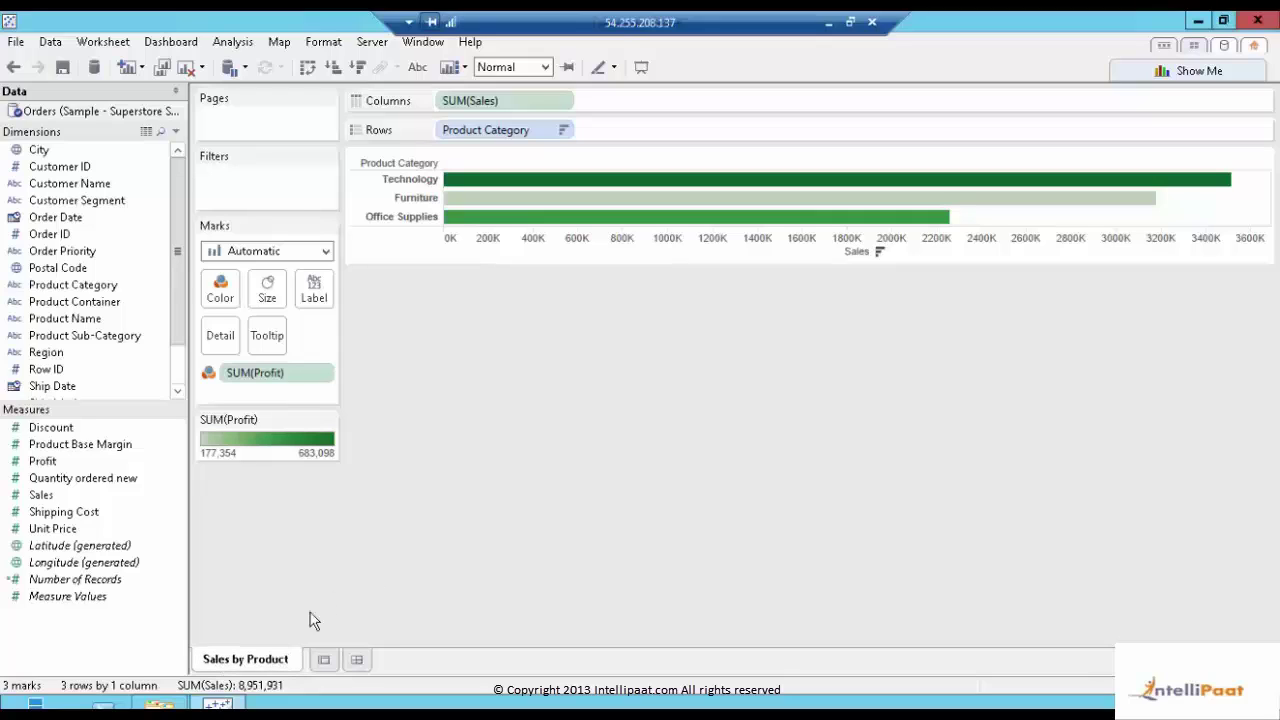
double_click(287, 668)
left_click(292, 662)
type("Cat")
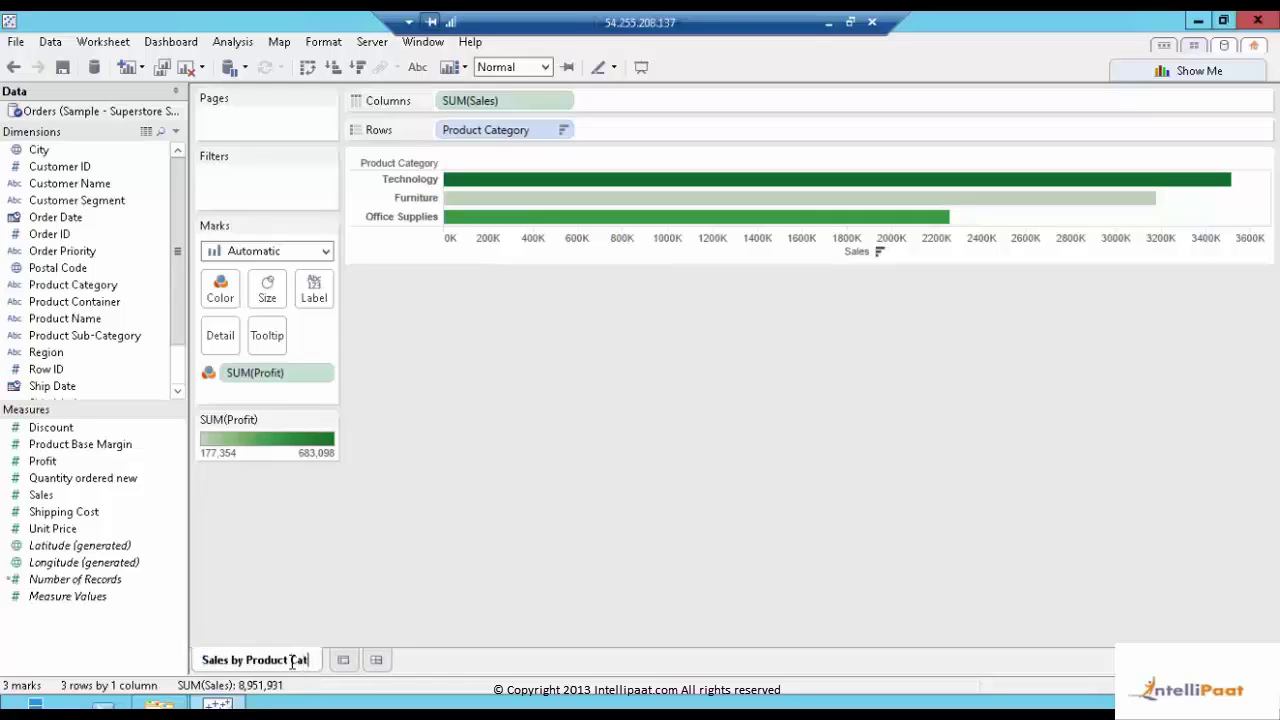
type("egory")
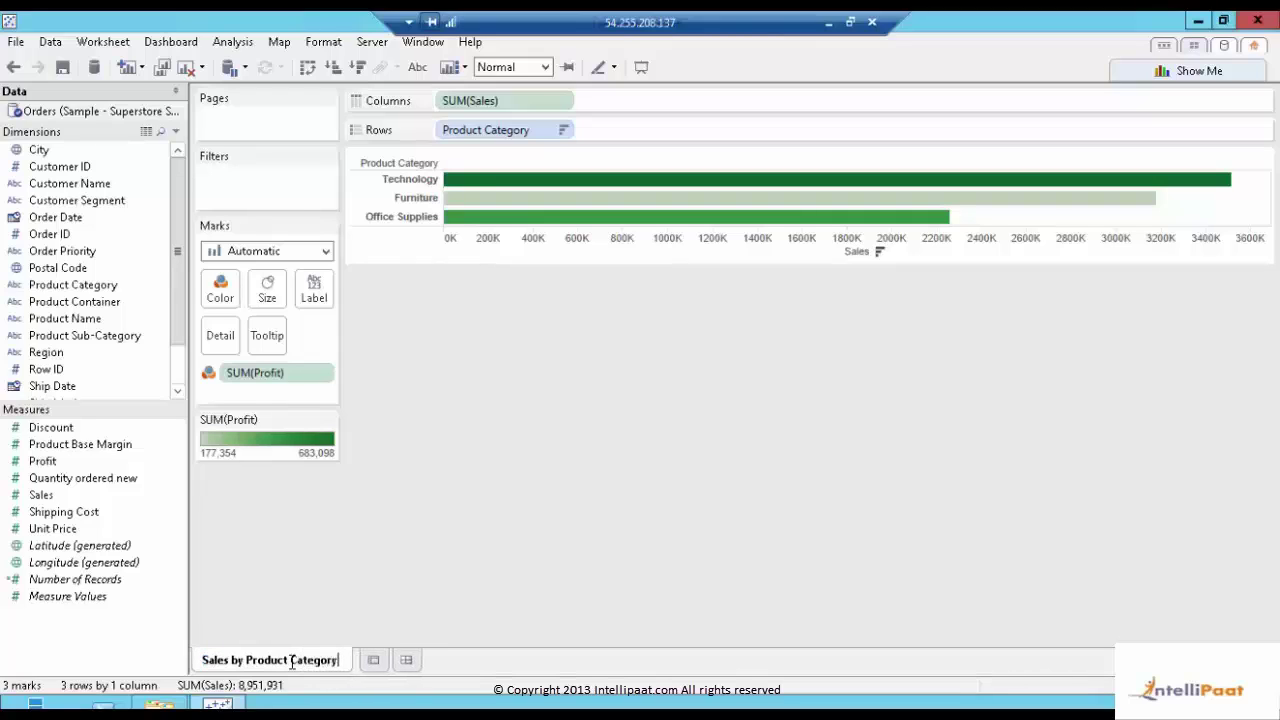
key("Return")
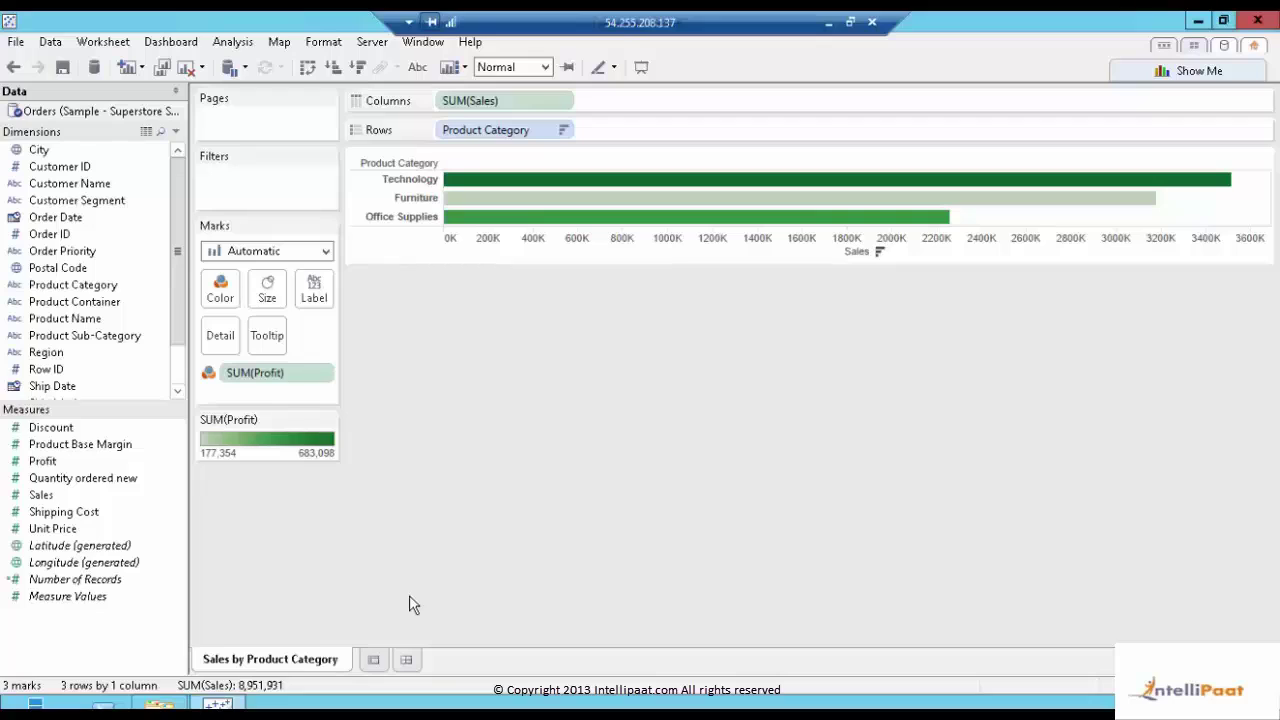
Add a new worksheet and plot the State or Province dimension on it as a map
left_click(374, 660)
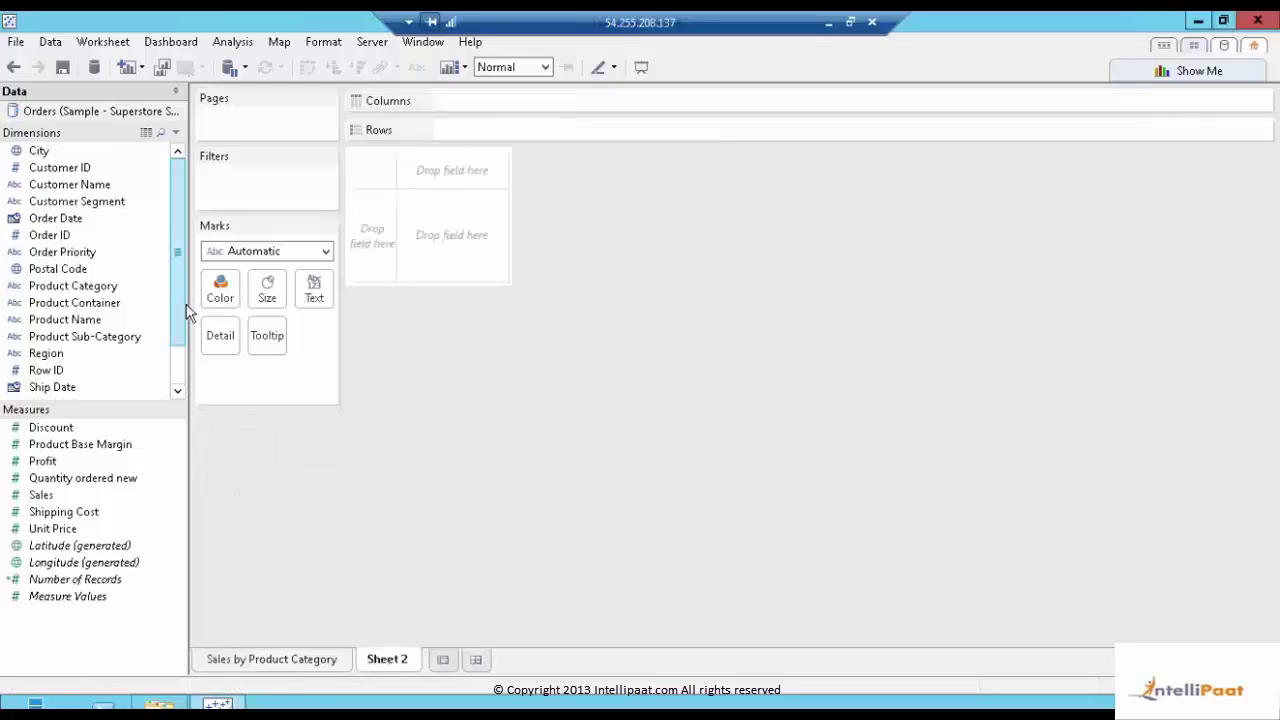
left_click_drag(178, 323, 175, 360)
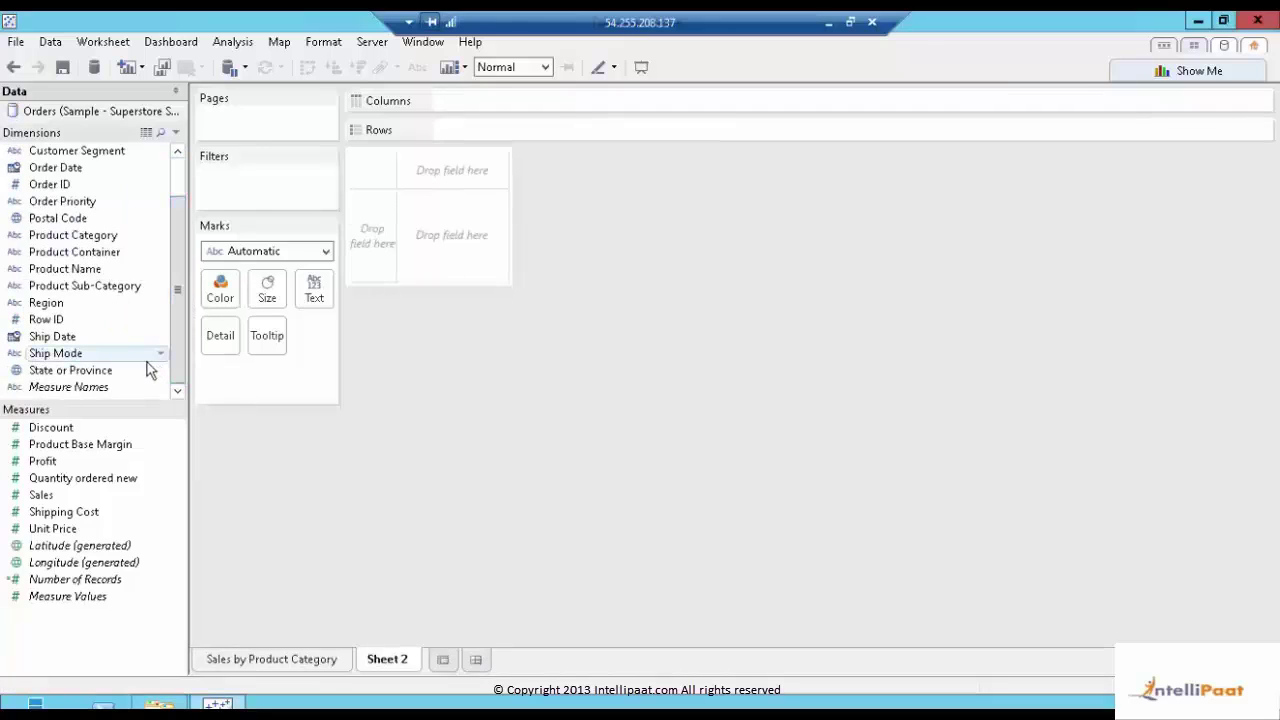
left_click(104, 375)
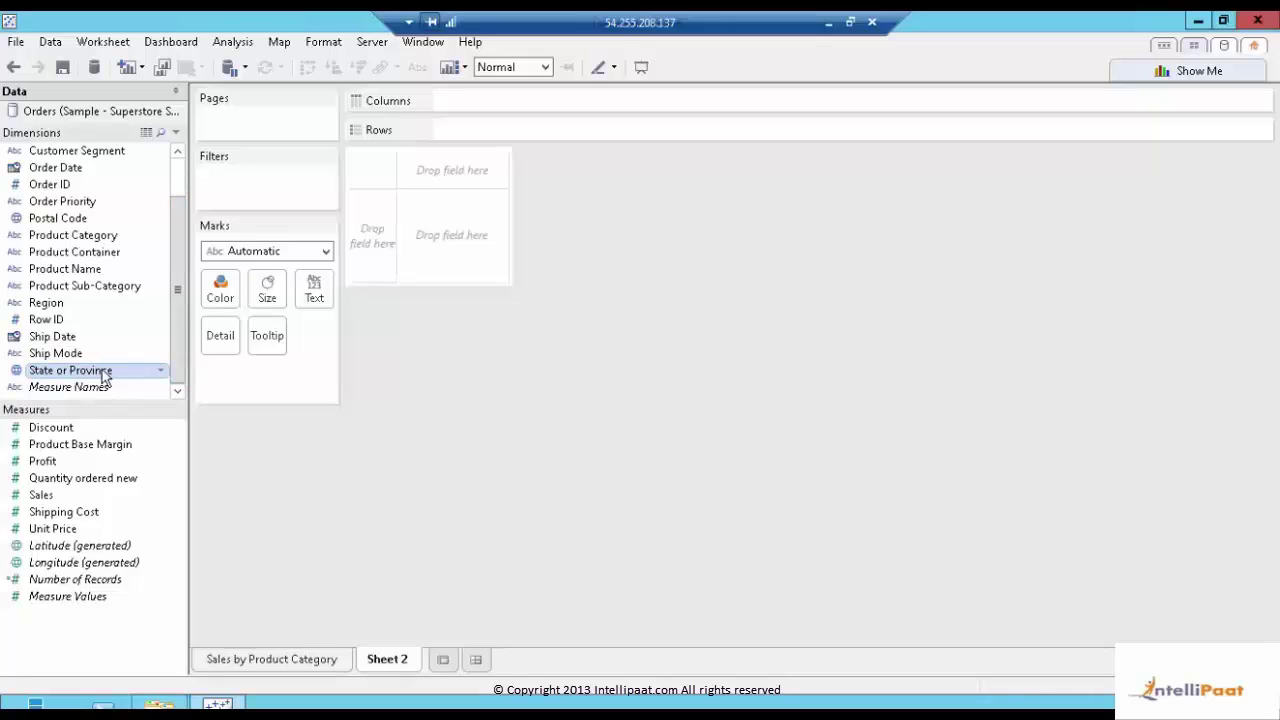
double_click(102, 372)
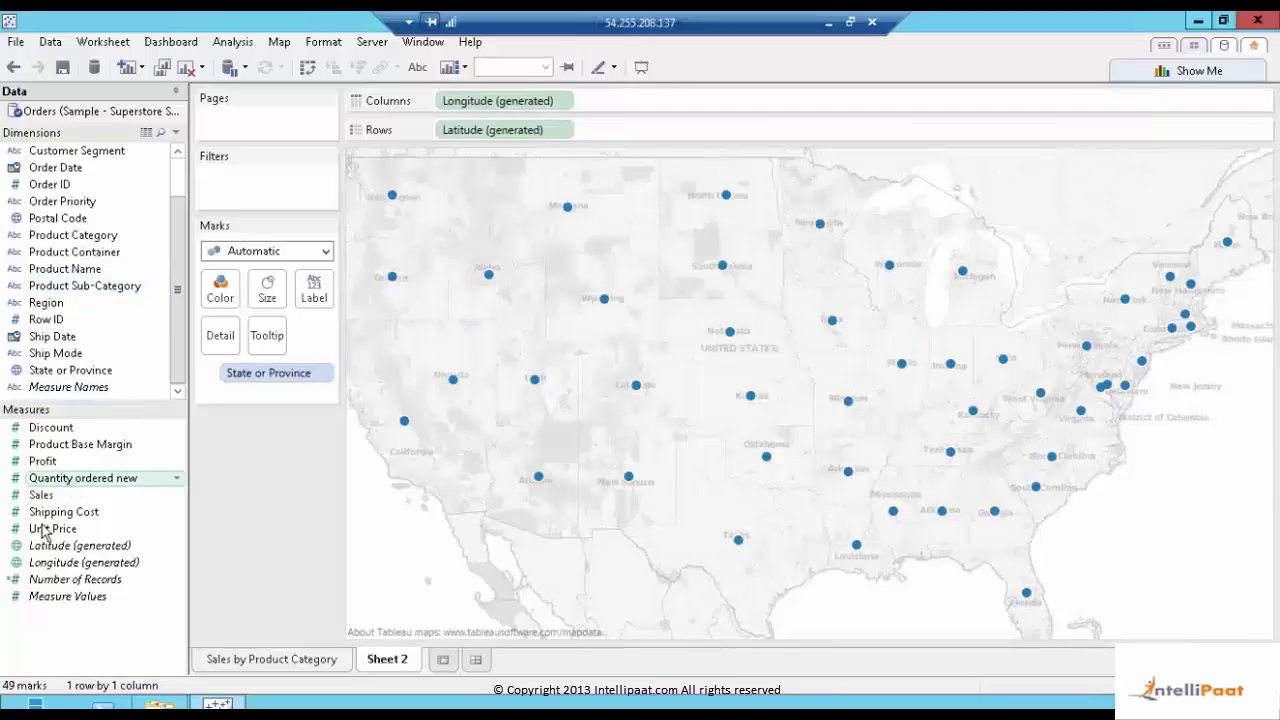
Size the state marks on the map by Sales and enlarge the overall mark size
left_click_drag(42, 497, 272, 305)
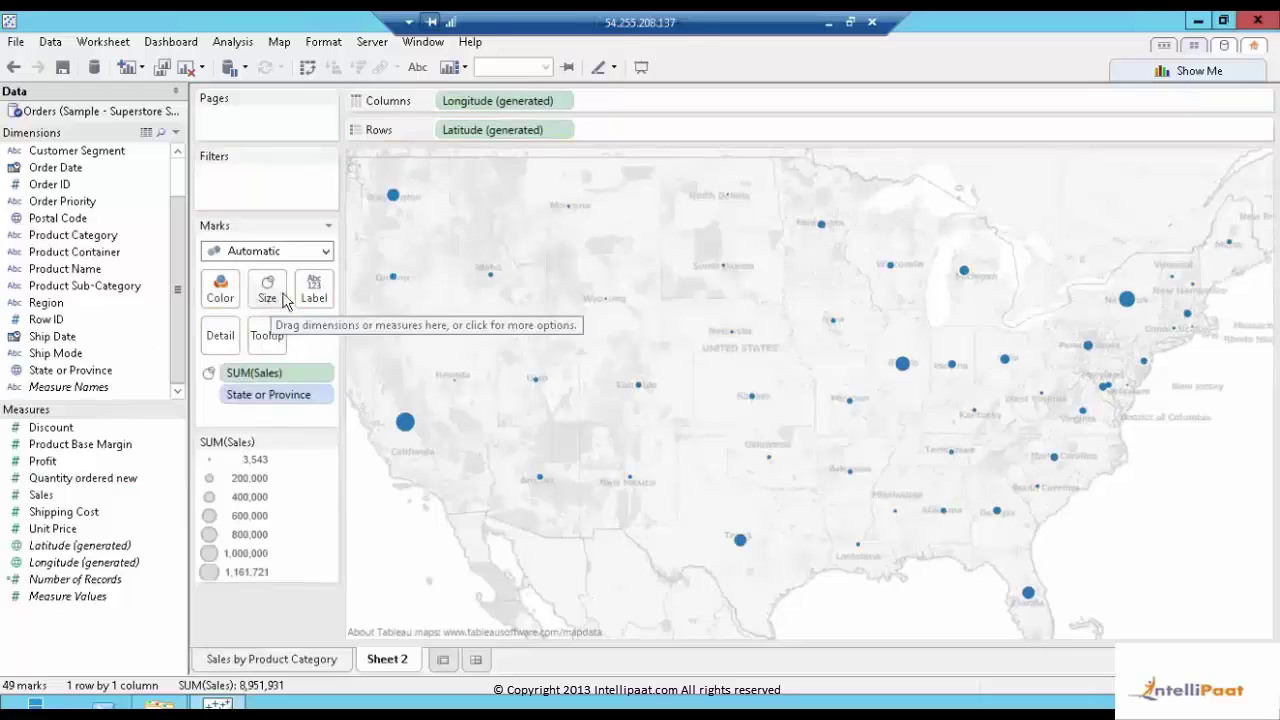
left_click(277, 302)
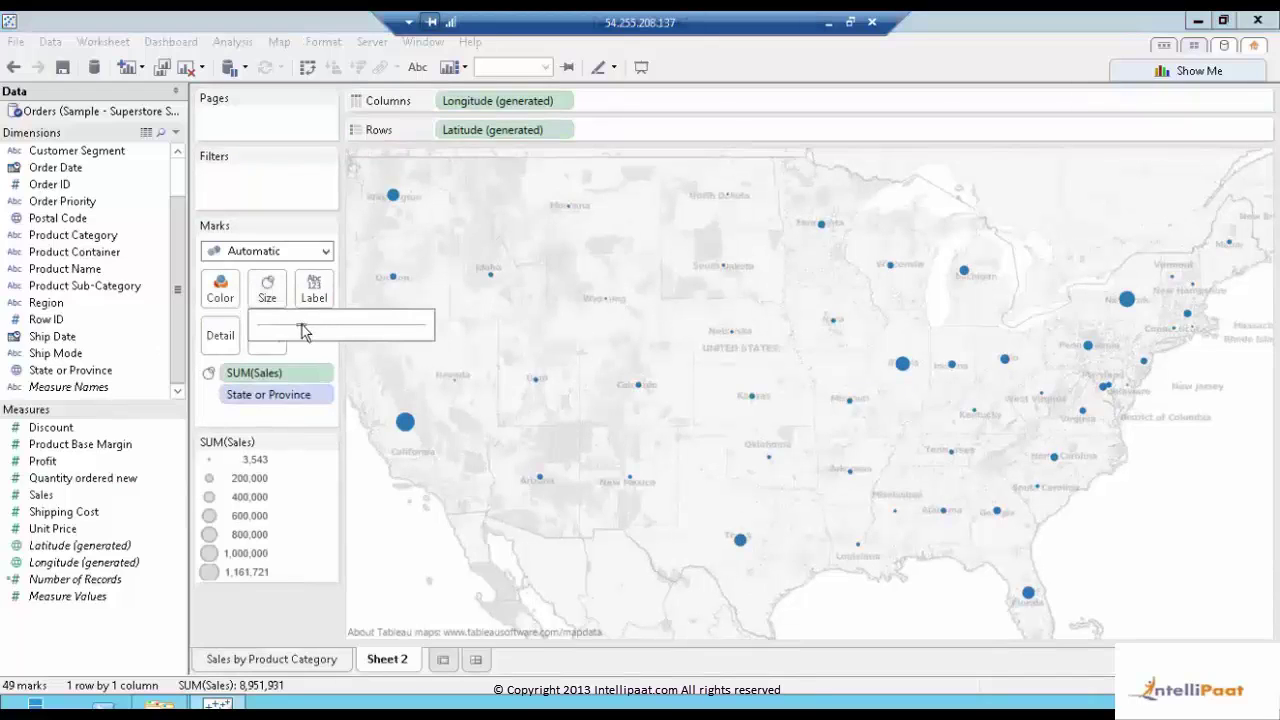
left_click_drag(300, 323, 332, 324)
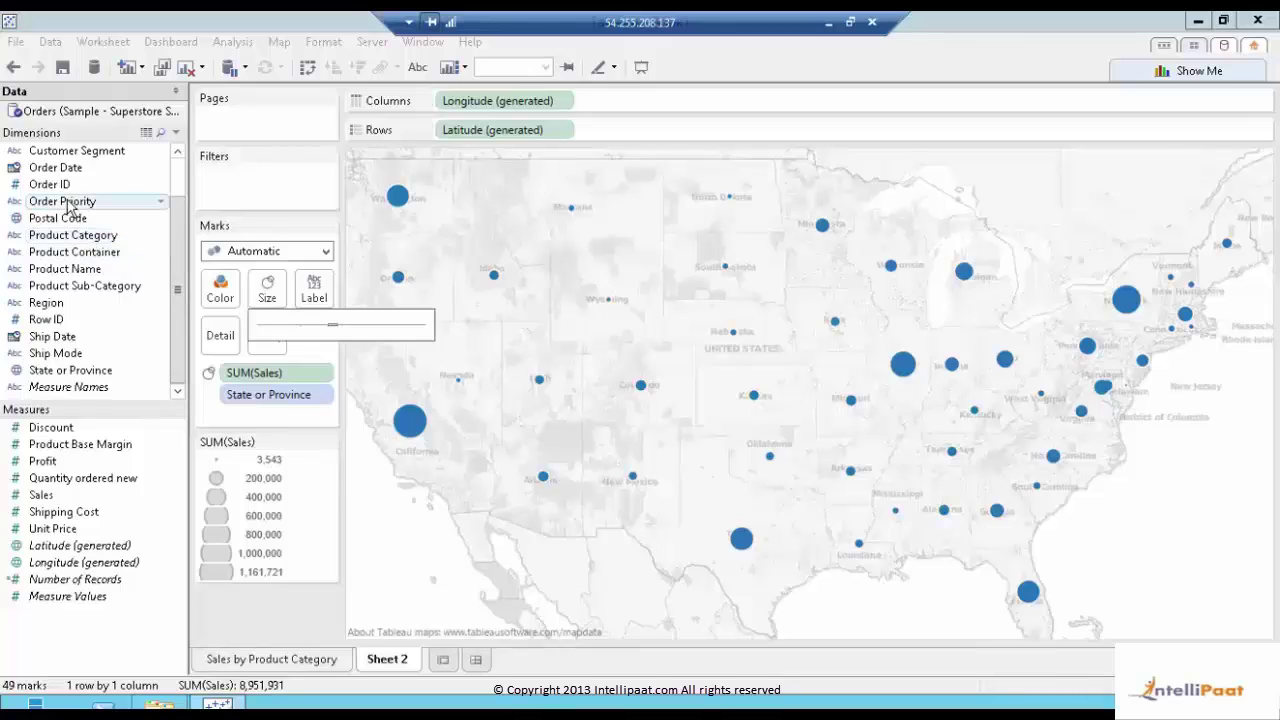
Color the state marks by Order Priority and change the mark type to Pie
left_click_drag(90, 203, 220, 303)
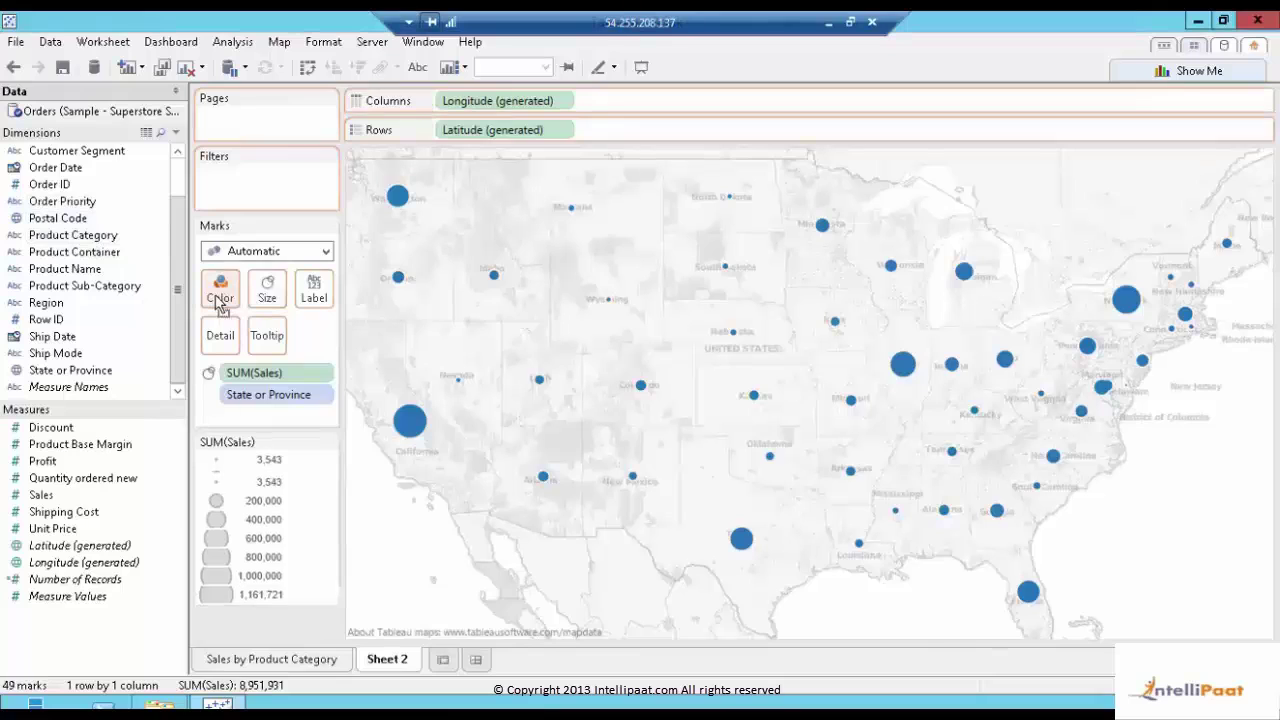
left_click(326, 254)
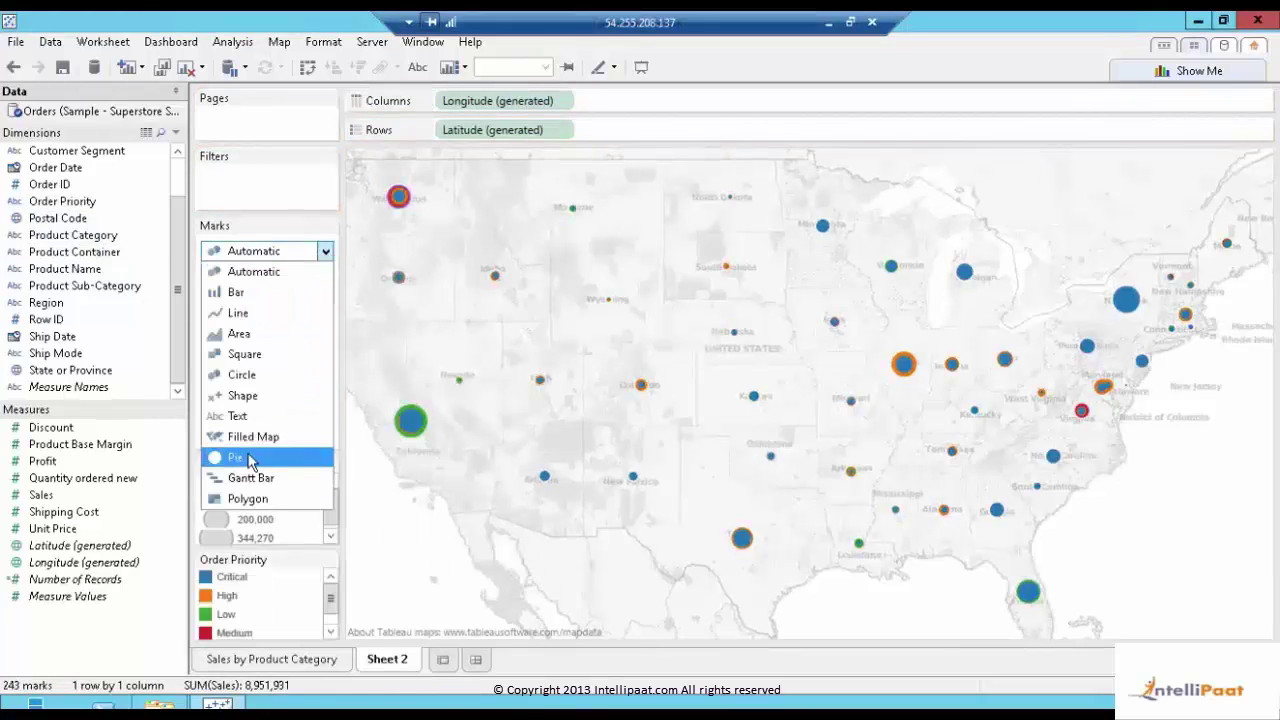
left_click(236, 457)
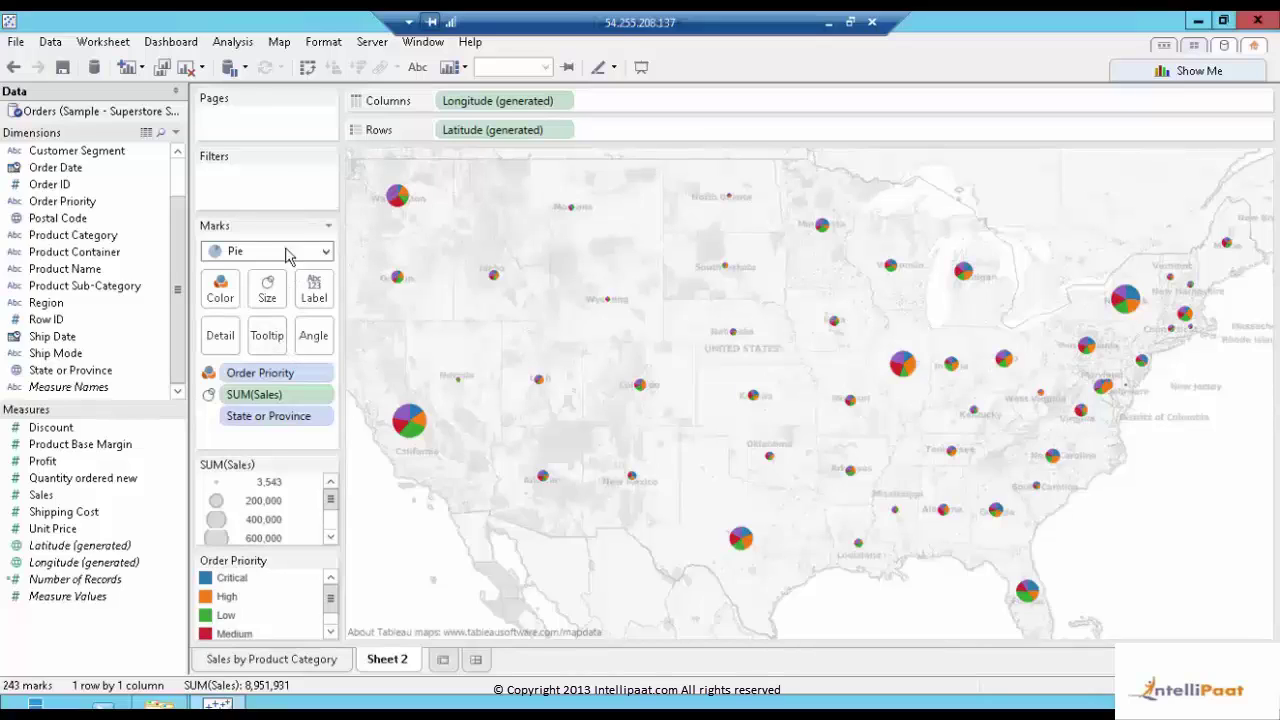
Change the map's background style to Normal in the map options
left_click(279, 43)
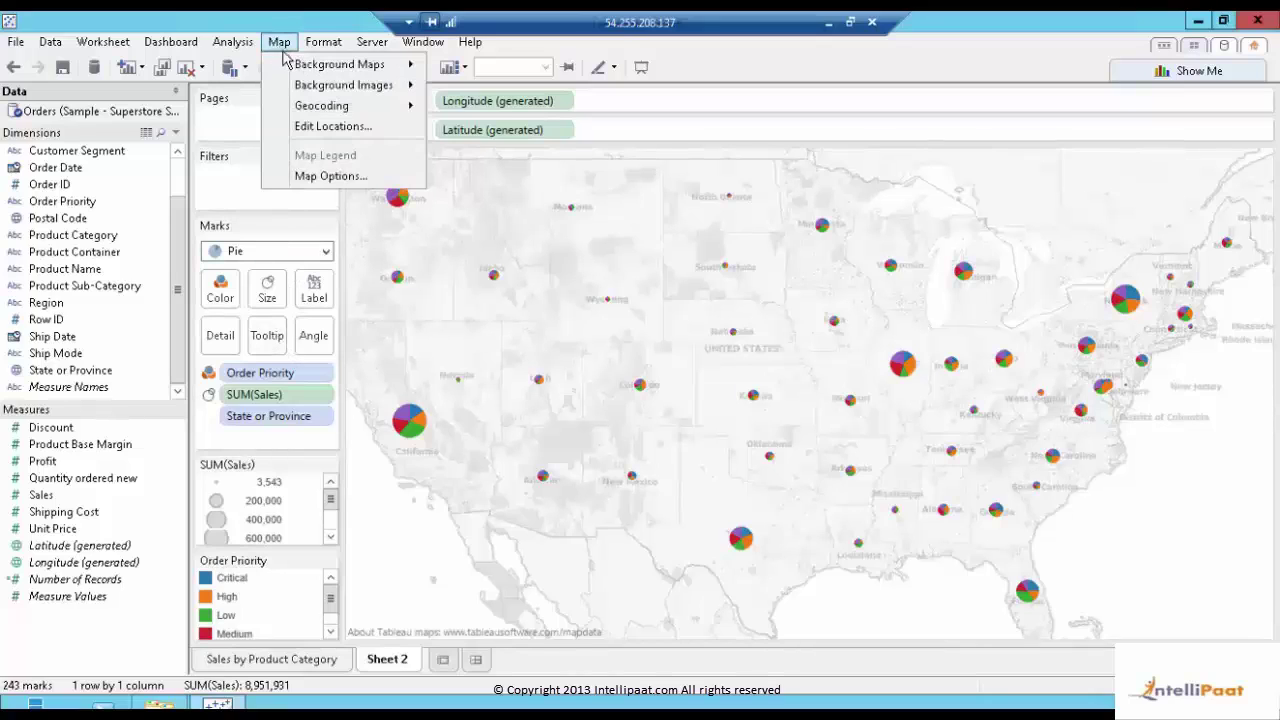
left_click(309, 182)
left_click(95, 146)
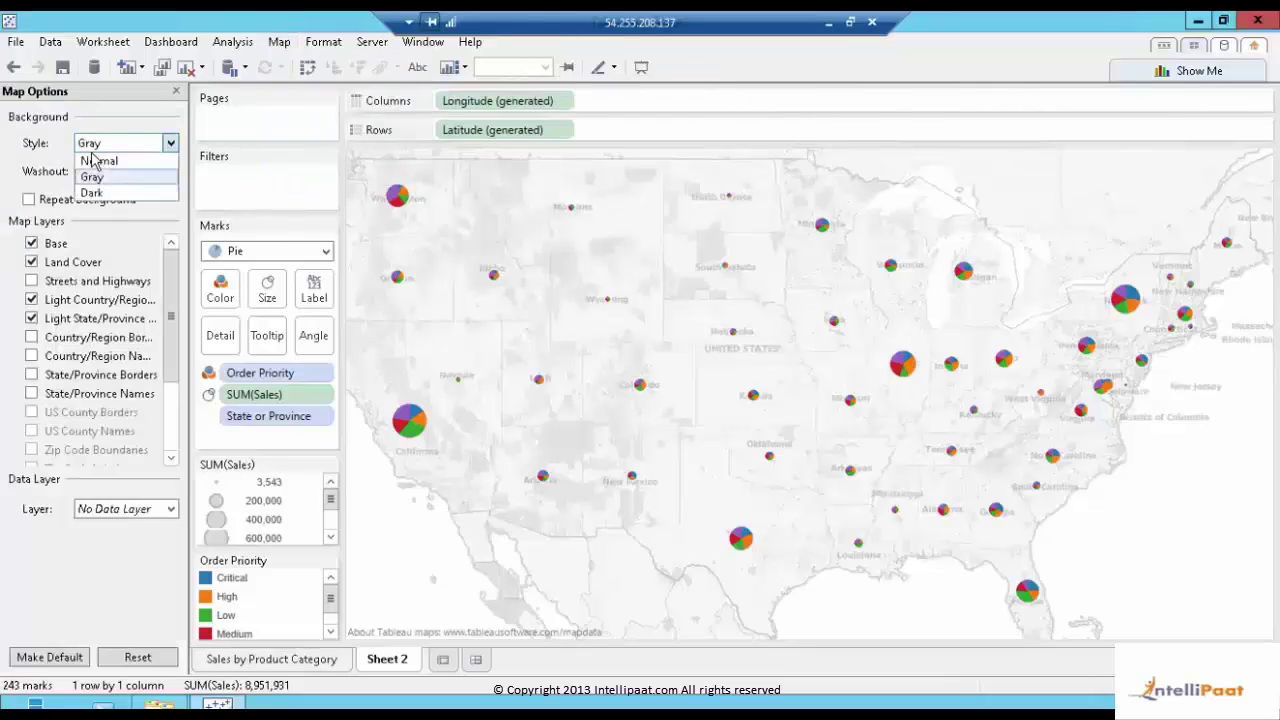
left_click(98, 161)
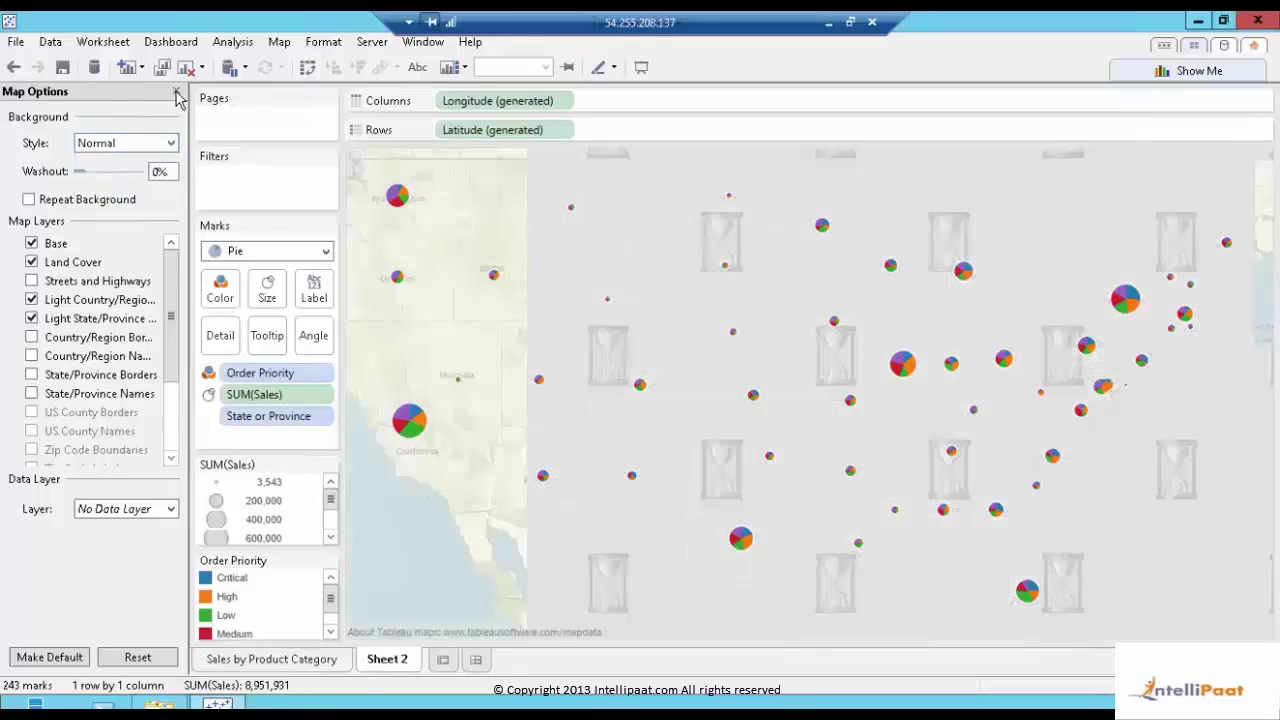
left_click(176, 92)
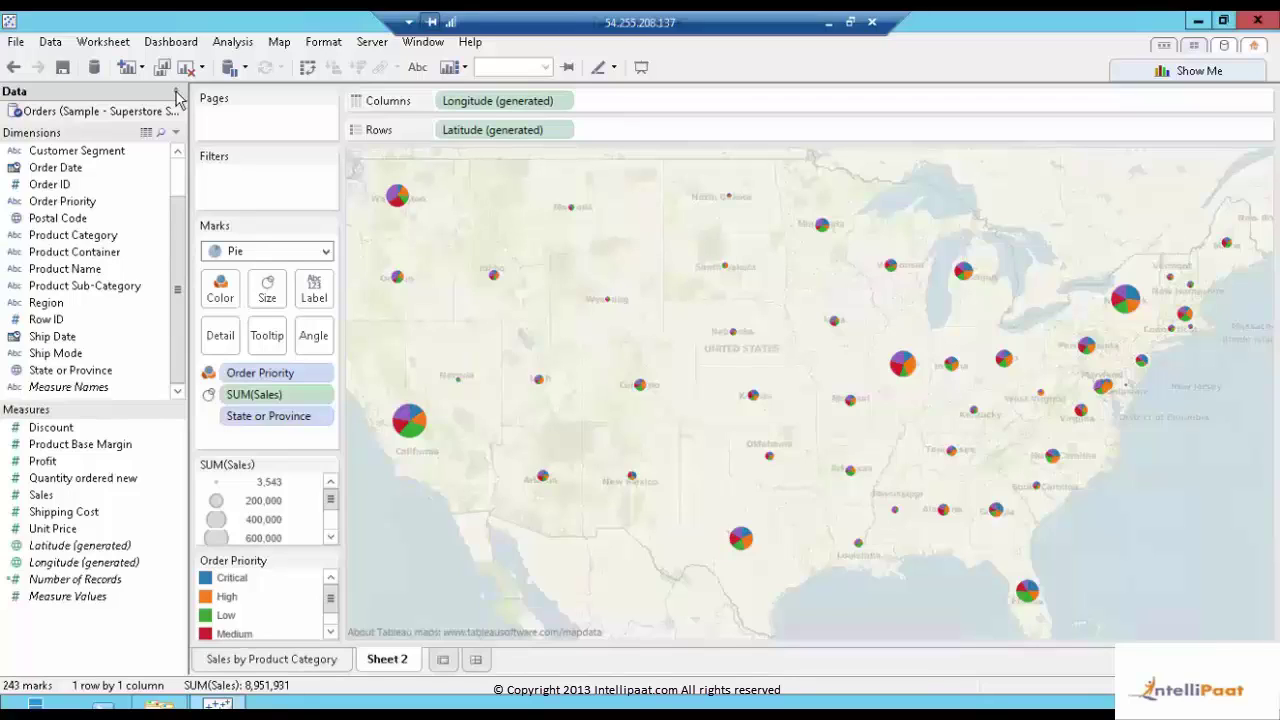
Rename the map worksheet as Sales by Order Priority and State
double_click(380, 662)
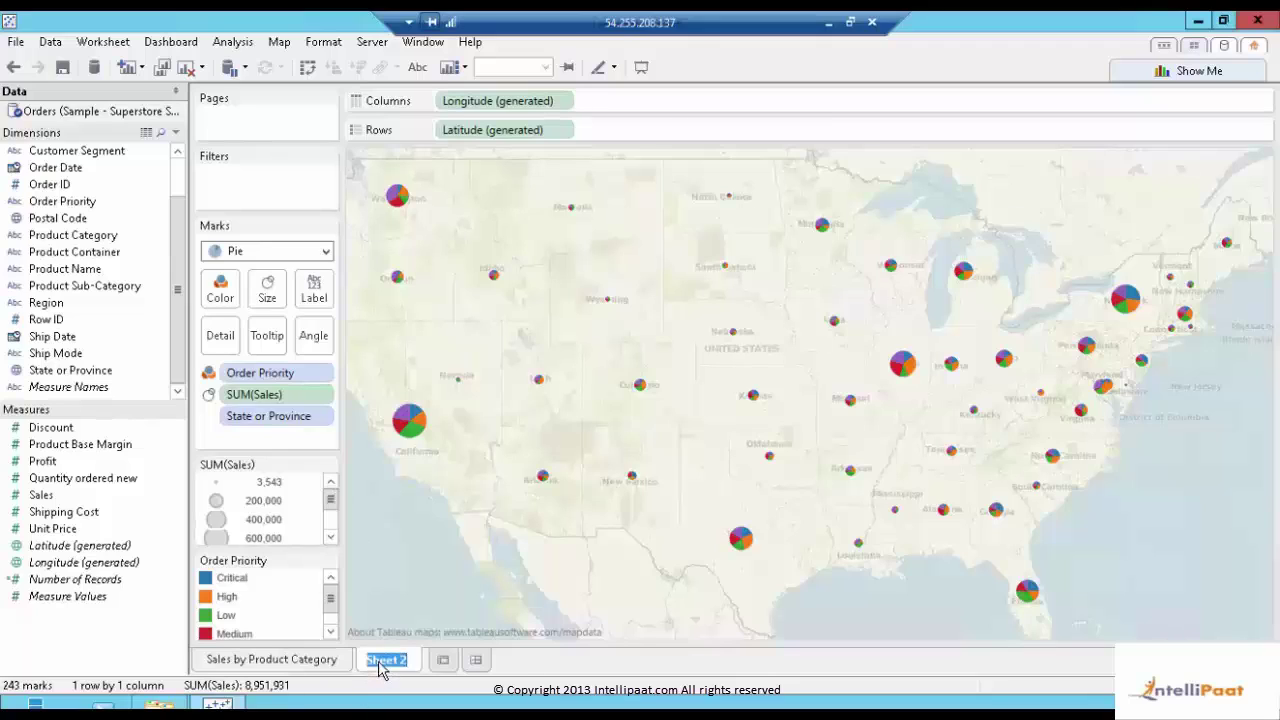
type("Sales by")
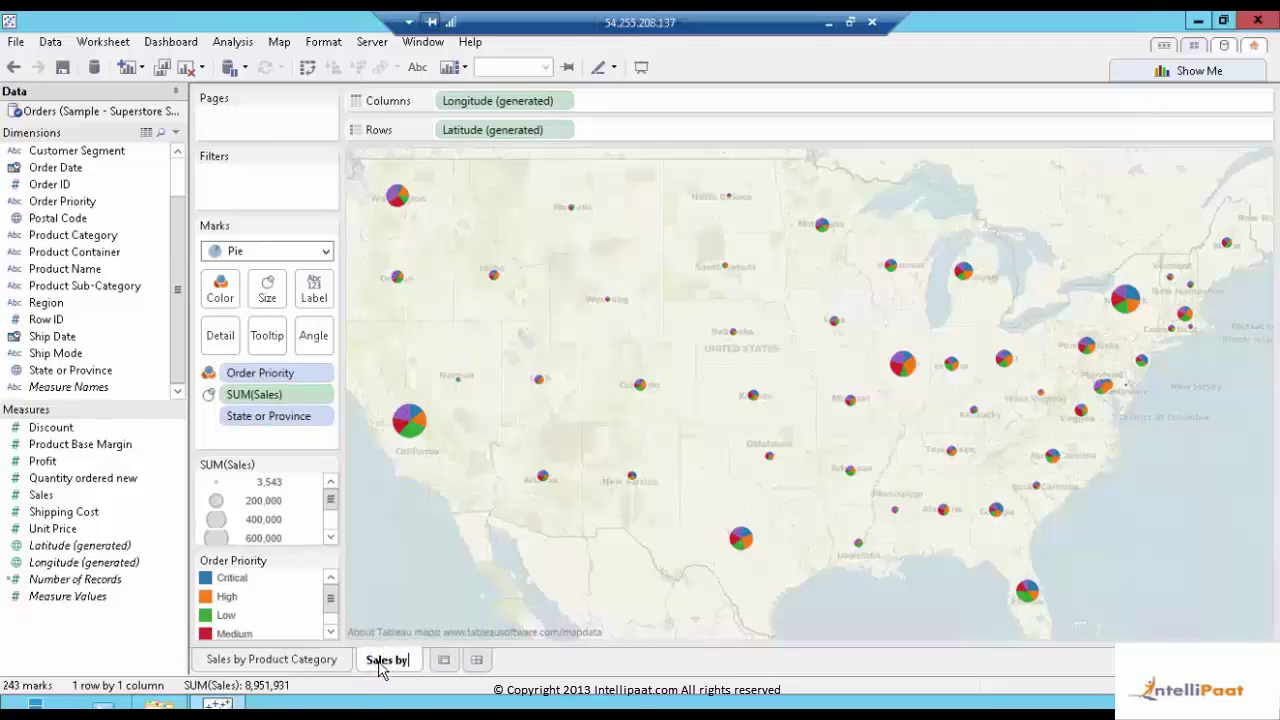
type(" Or")
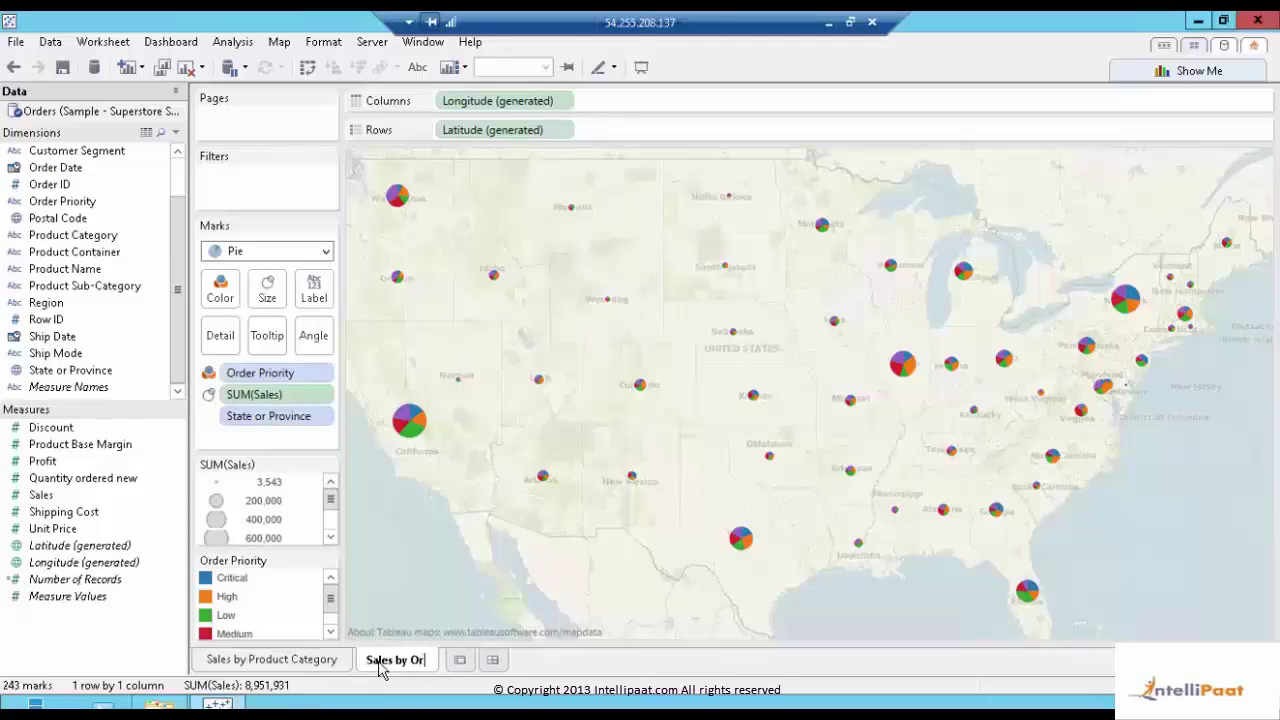
type("der Prio")
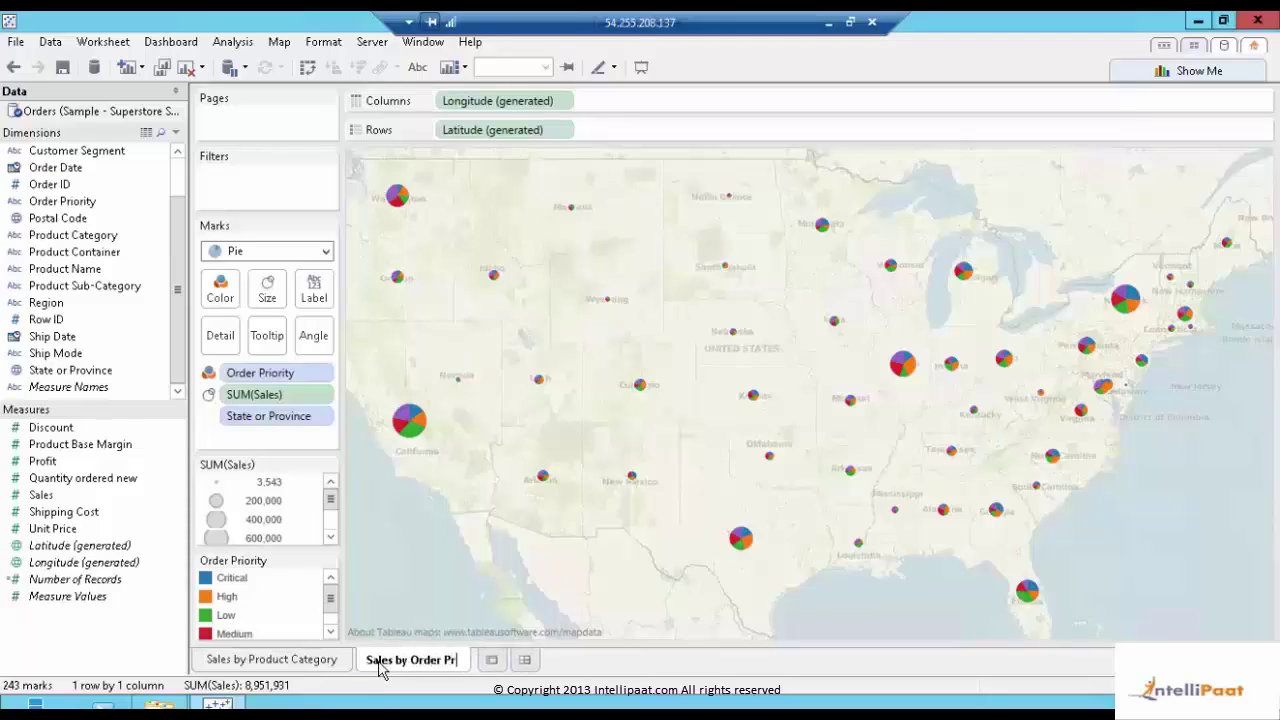
type("y")
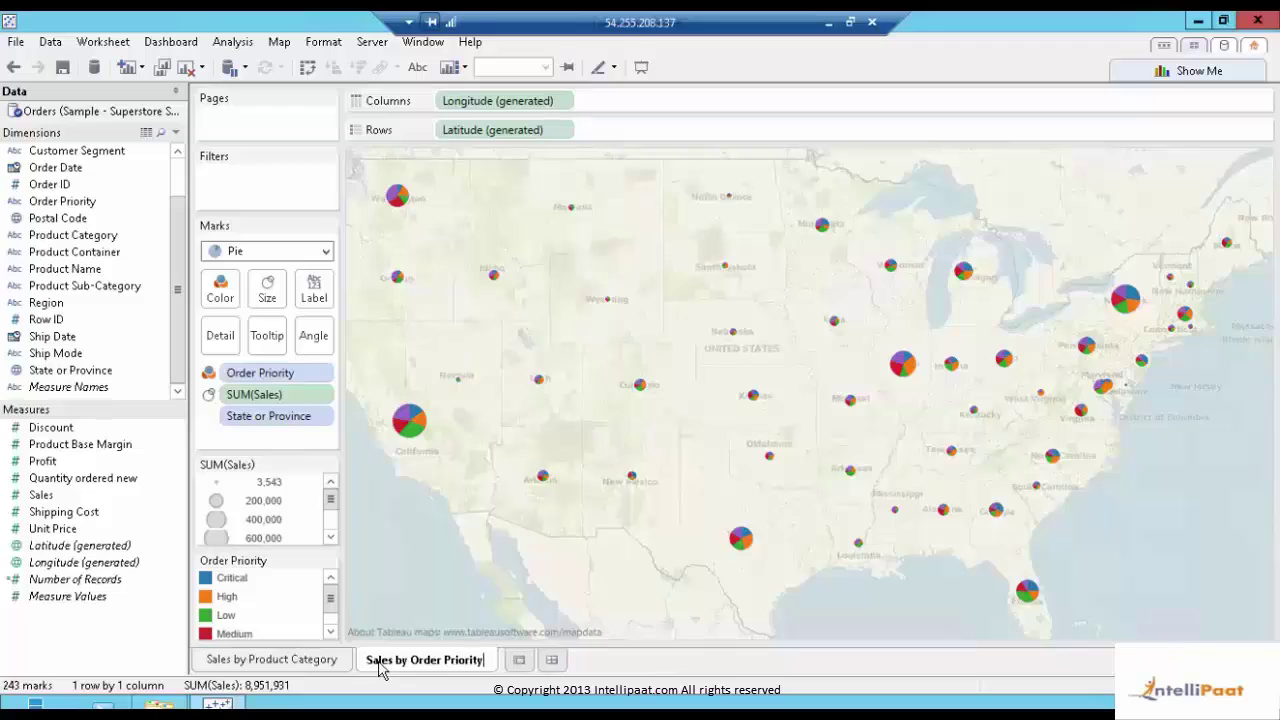
type(" and State")
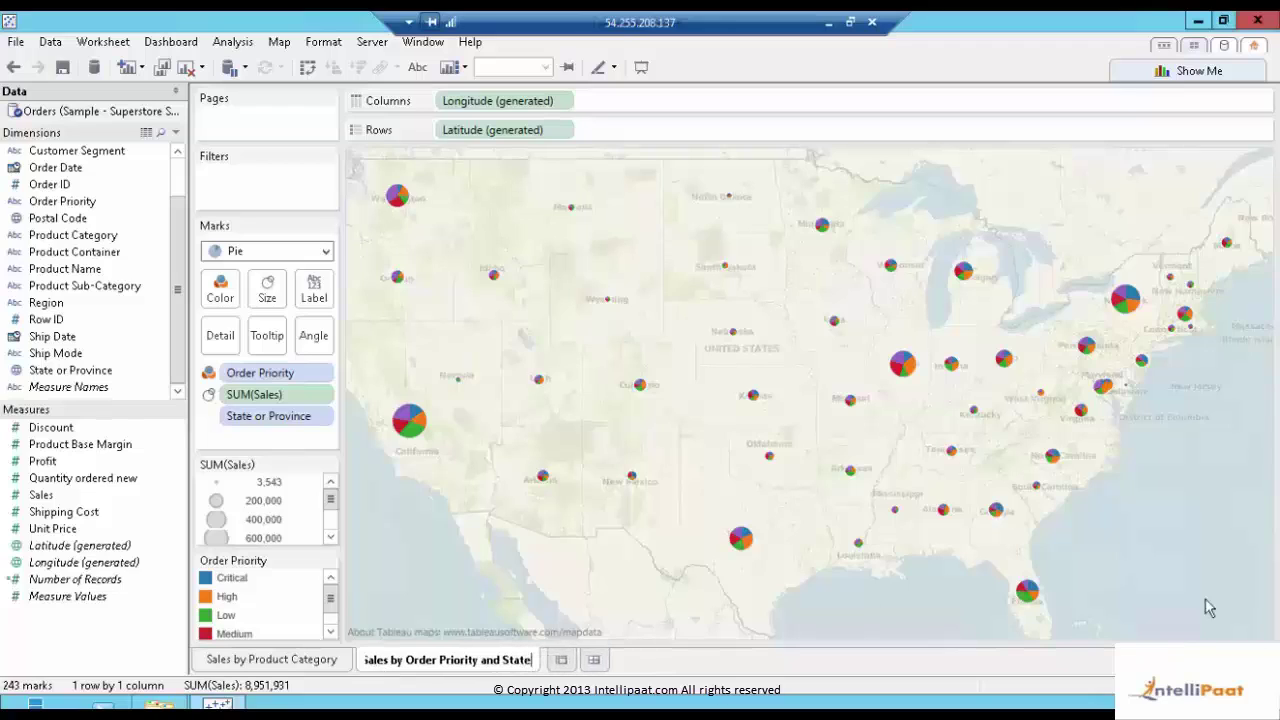
key("Return")
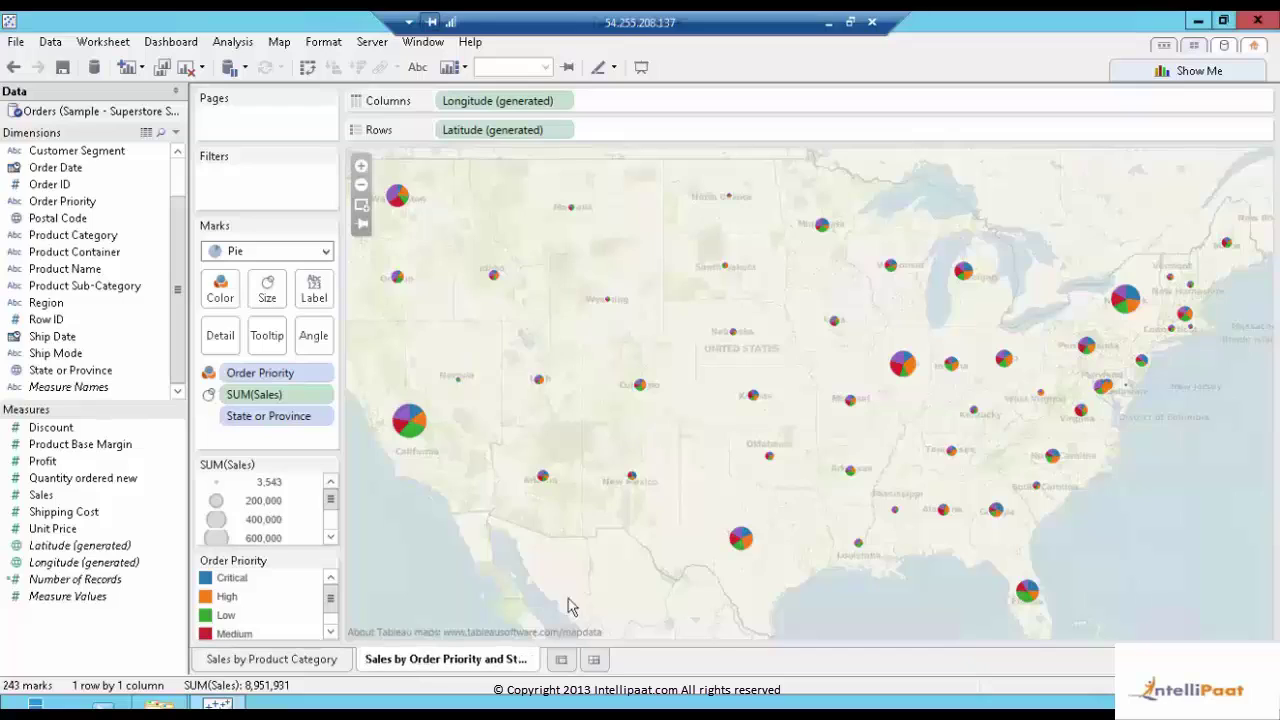
Create a new dashboard with the Sales by Order Priority and State map and the Sales by Product Category chart below it
left_click(594, 661)
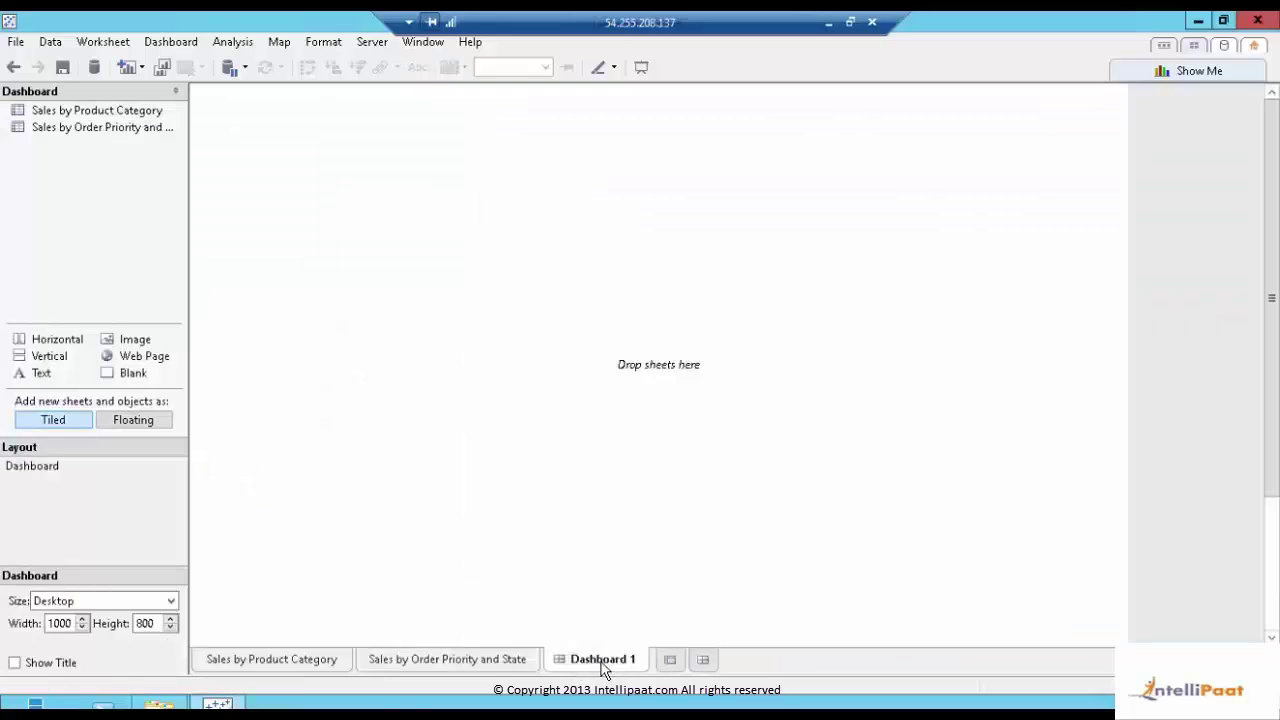
left_click(58, 131)
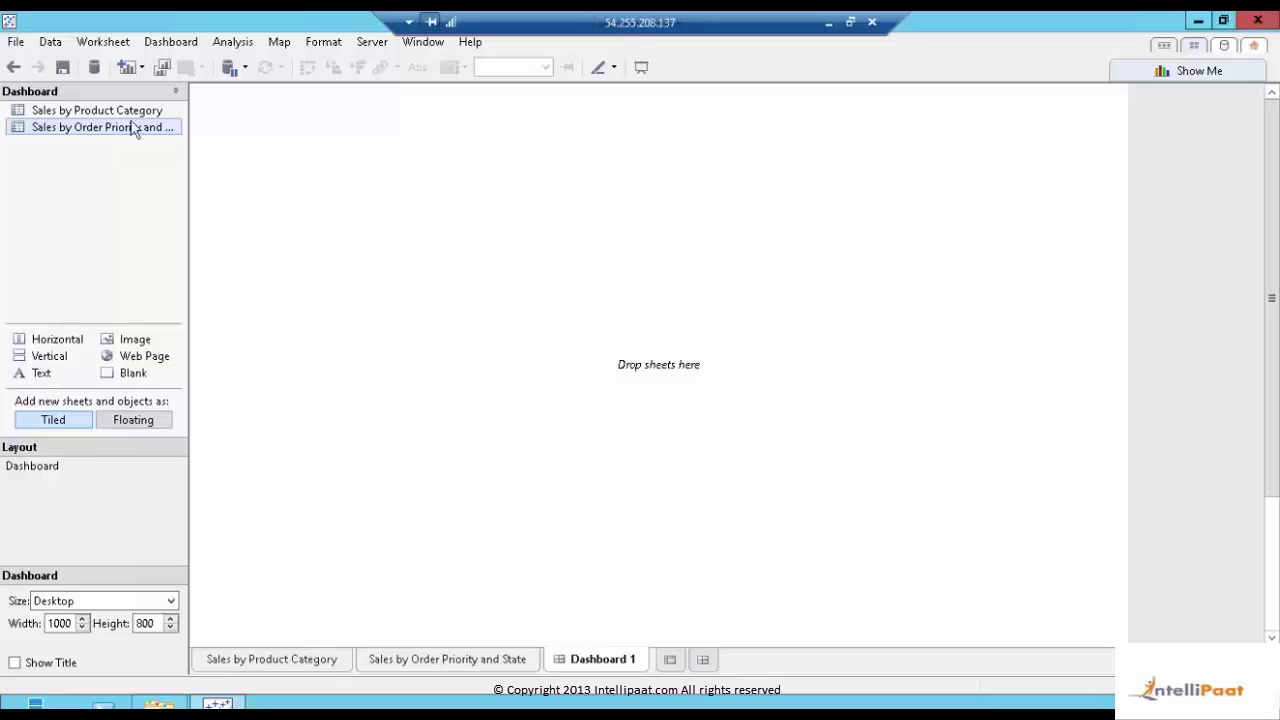
left_click_drag(100, 133, 570, 157)
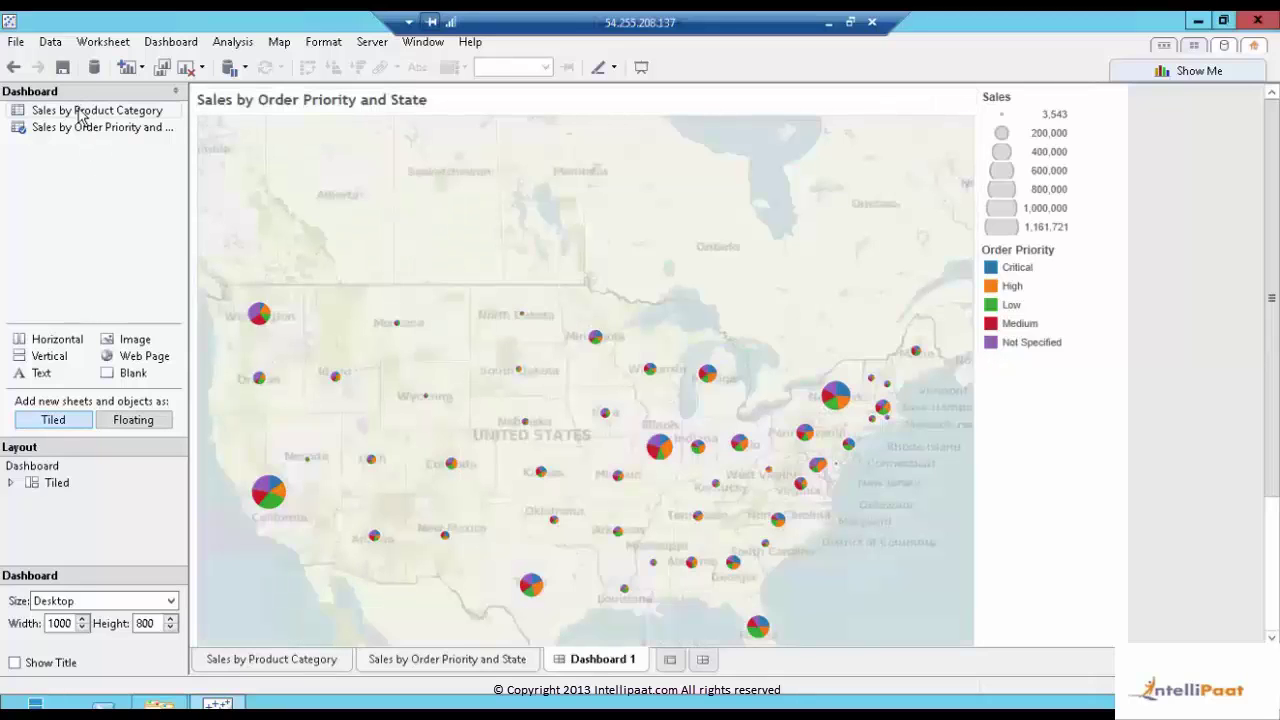
left_click_drag(82, 116, 505, 612)
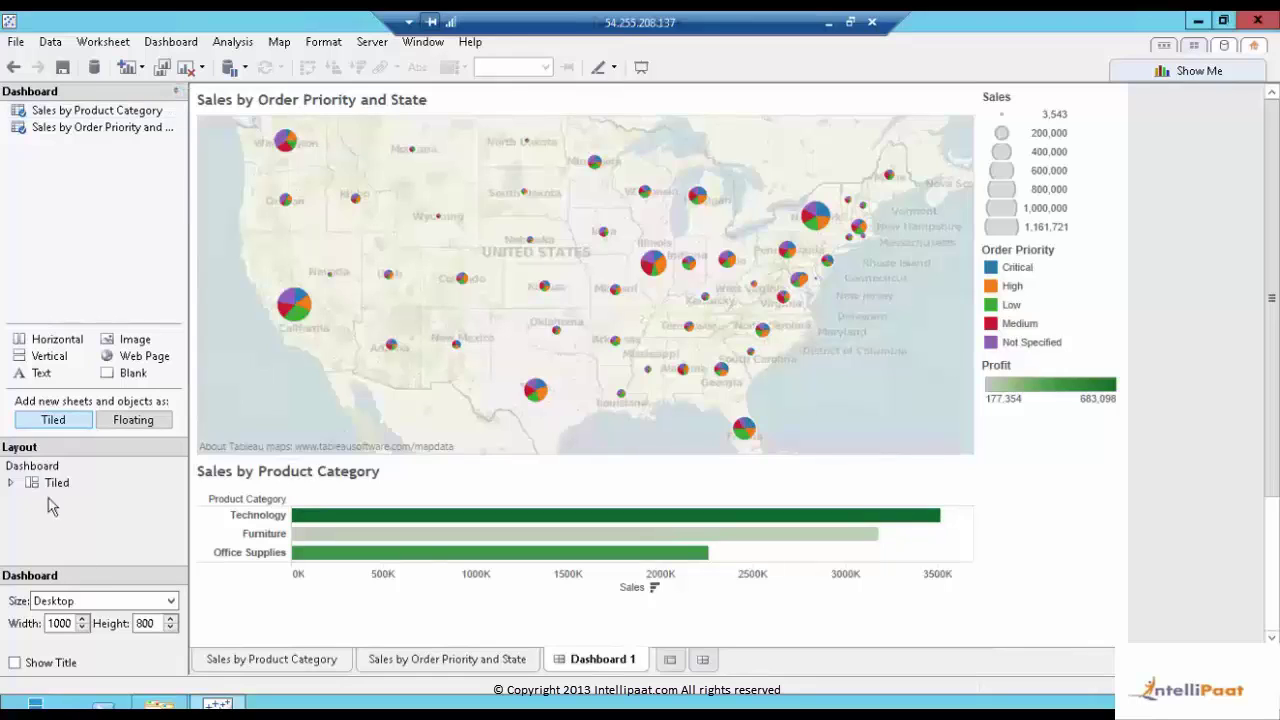
Show the title on the dashboard and collapse the dashboard side pane
left_click(38, 468)
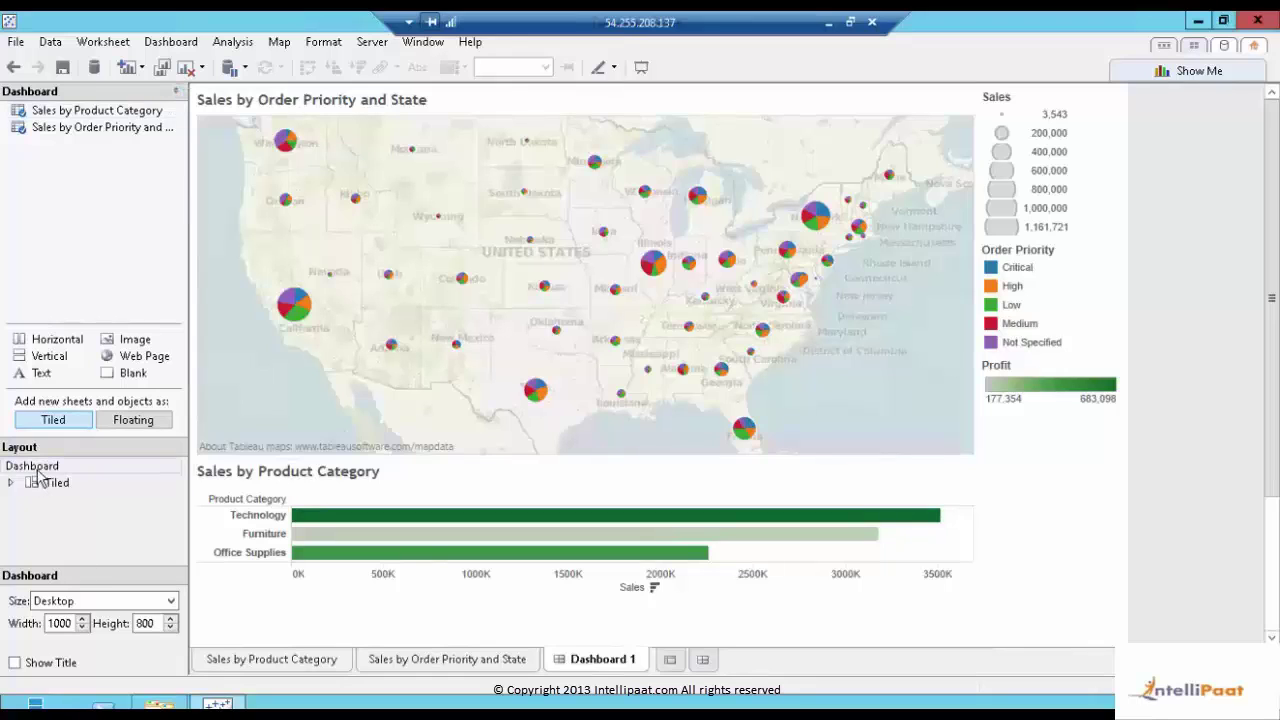
left_click(31, 665)
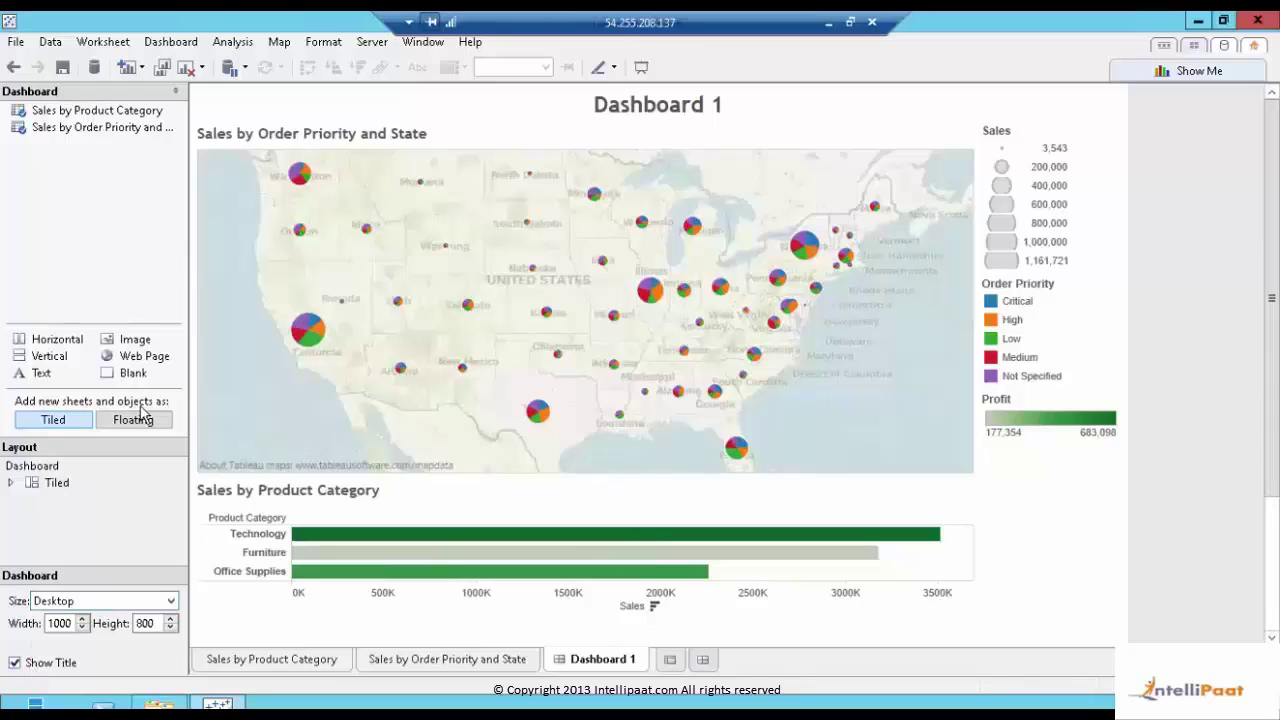
left_click(175, 92)
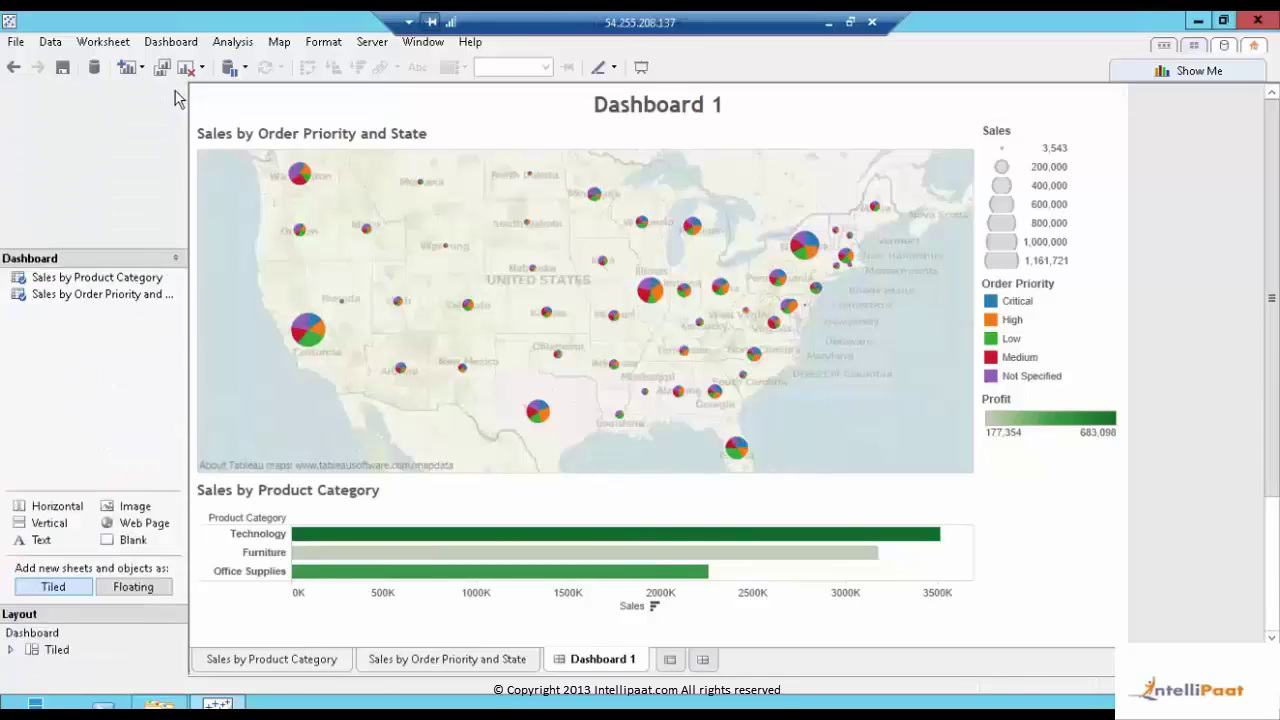
double_click(470, 118)
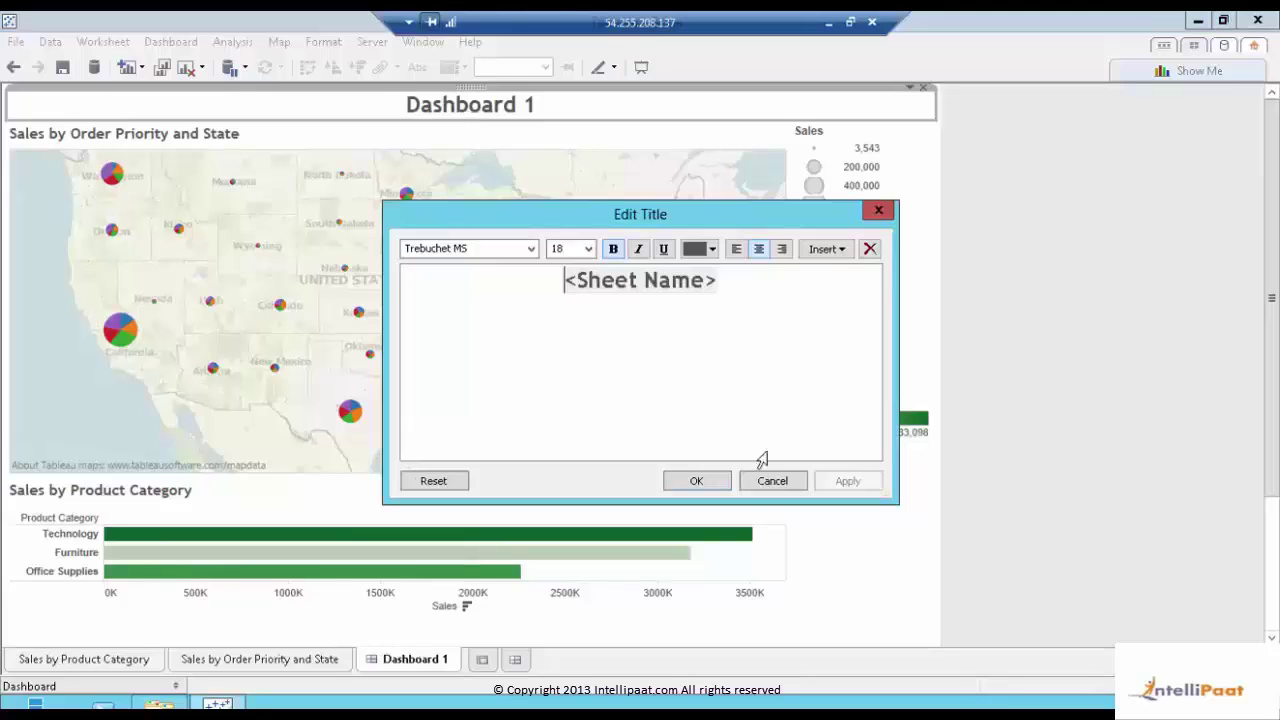
left_click(782, 483)
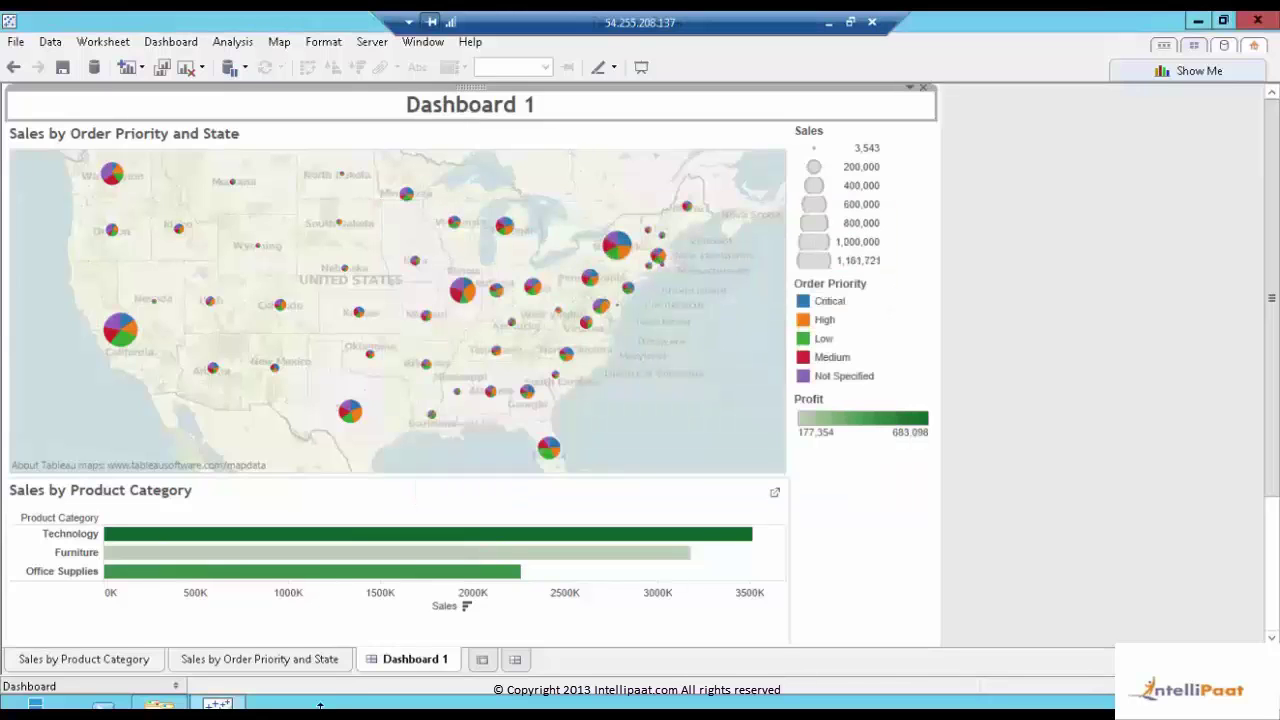
double_click(412, 659)
key("Escape")
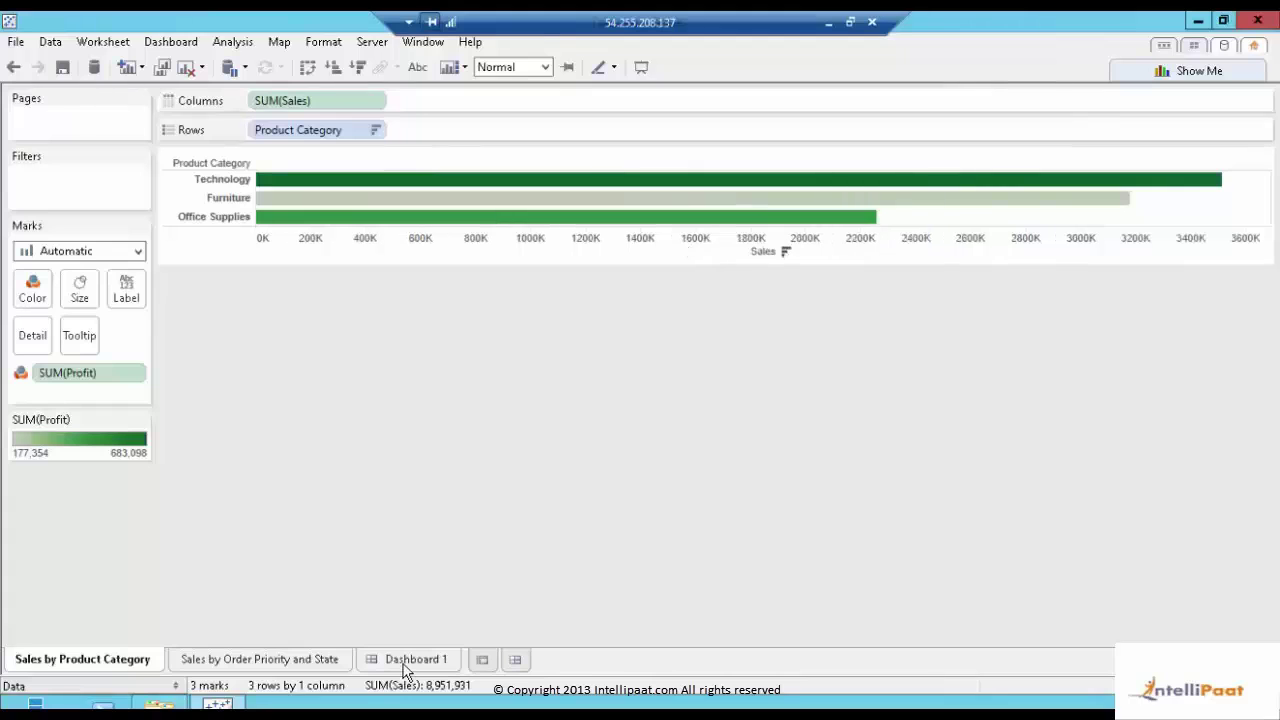
left_click(405, 662)
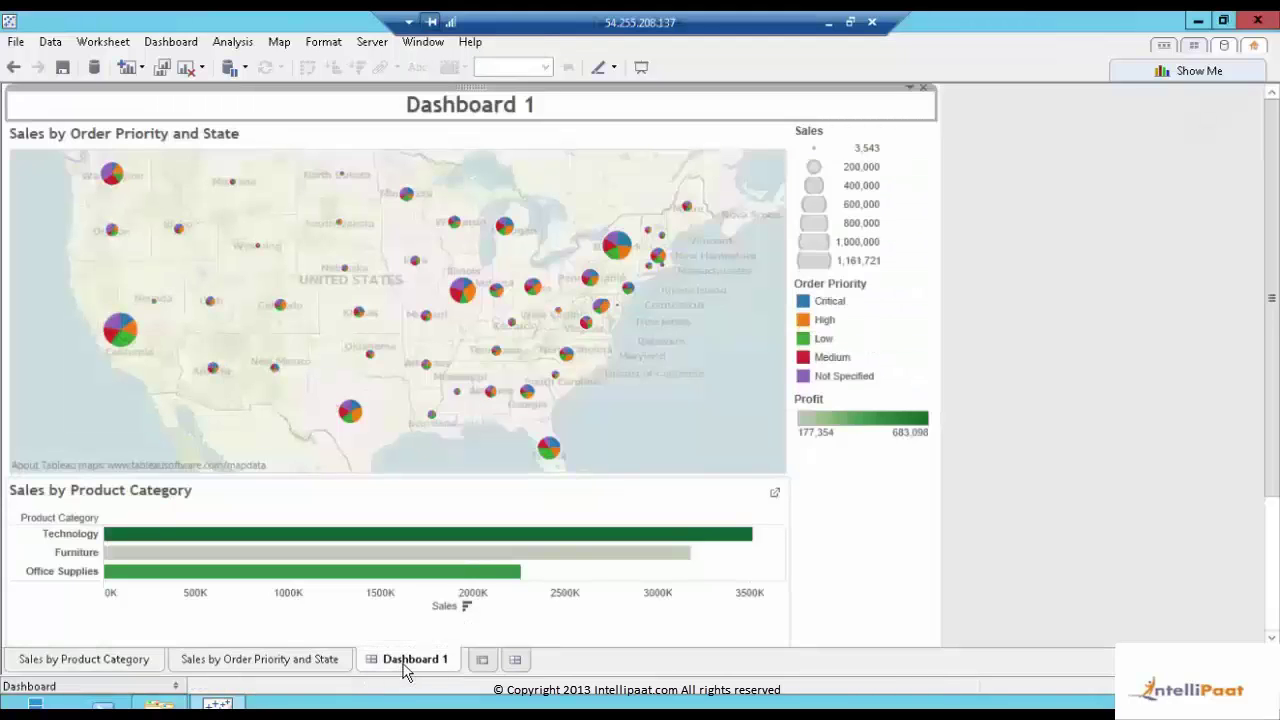
Rename the dashboard as Sales Dashboard
double_click(405, 665)
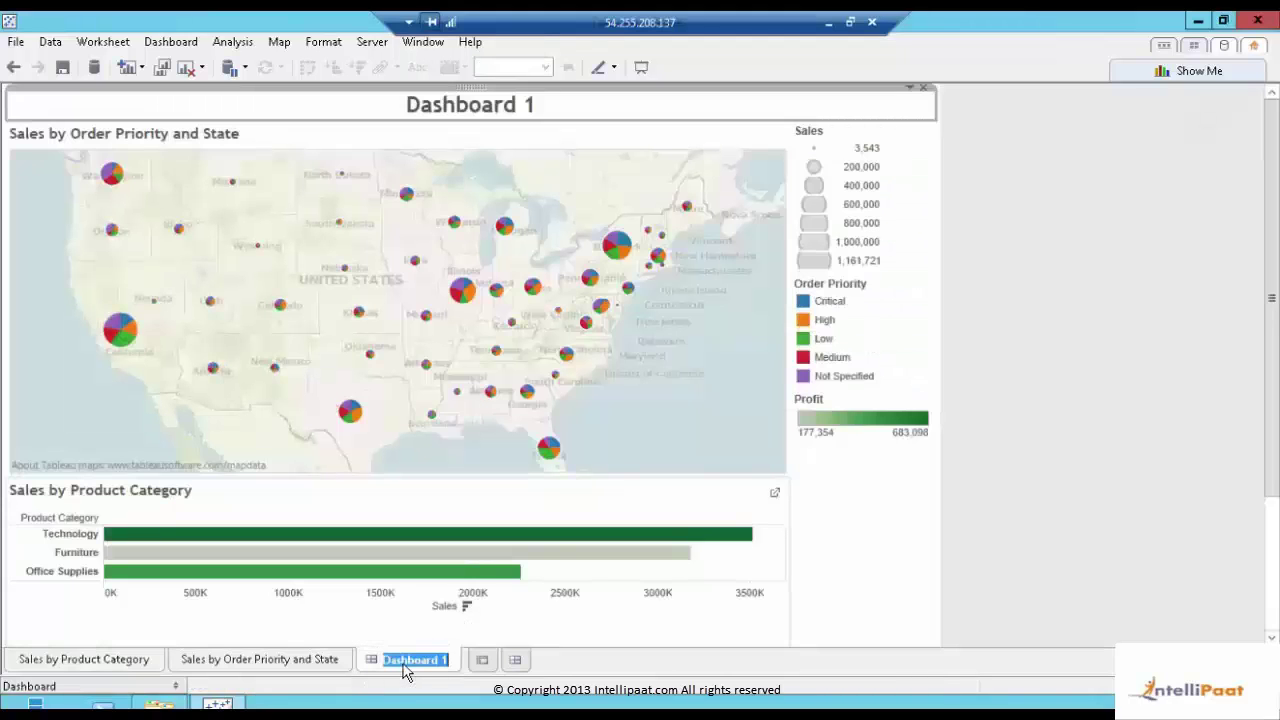
type("Sales")
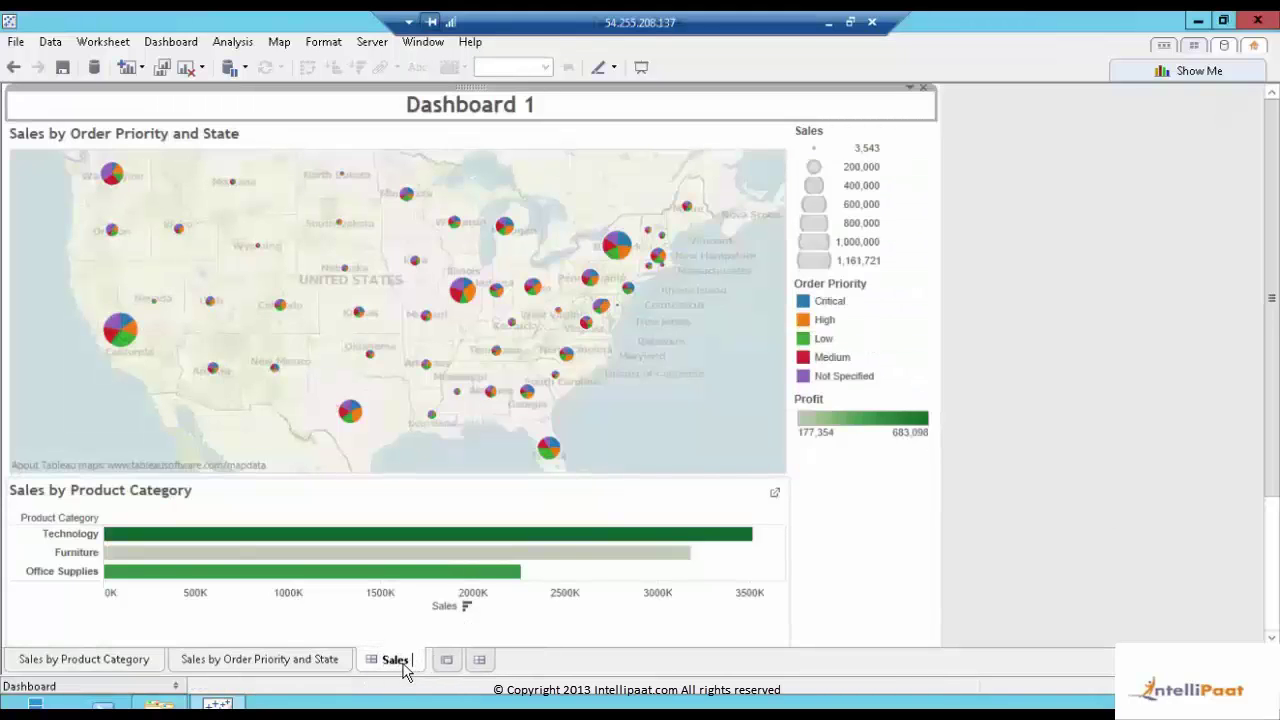
type(" Dashboard")
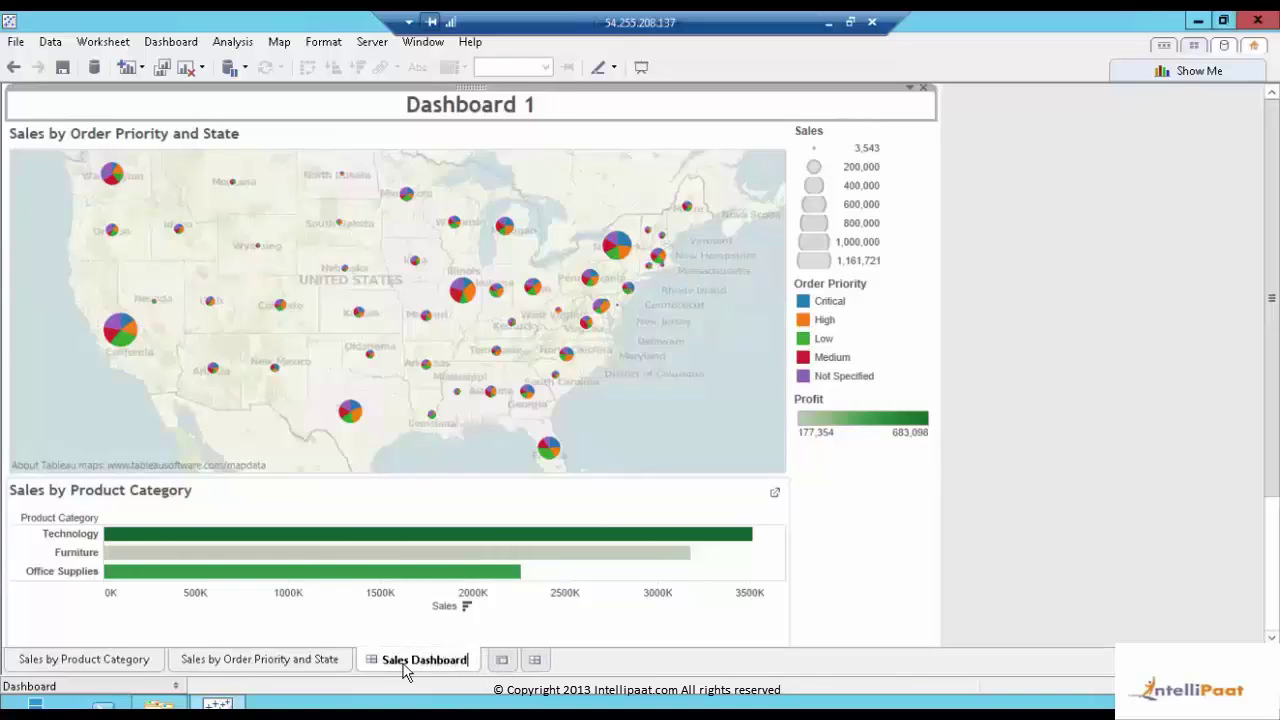
left_click(1095, 514)
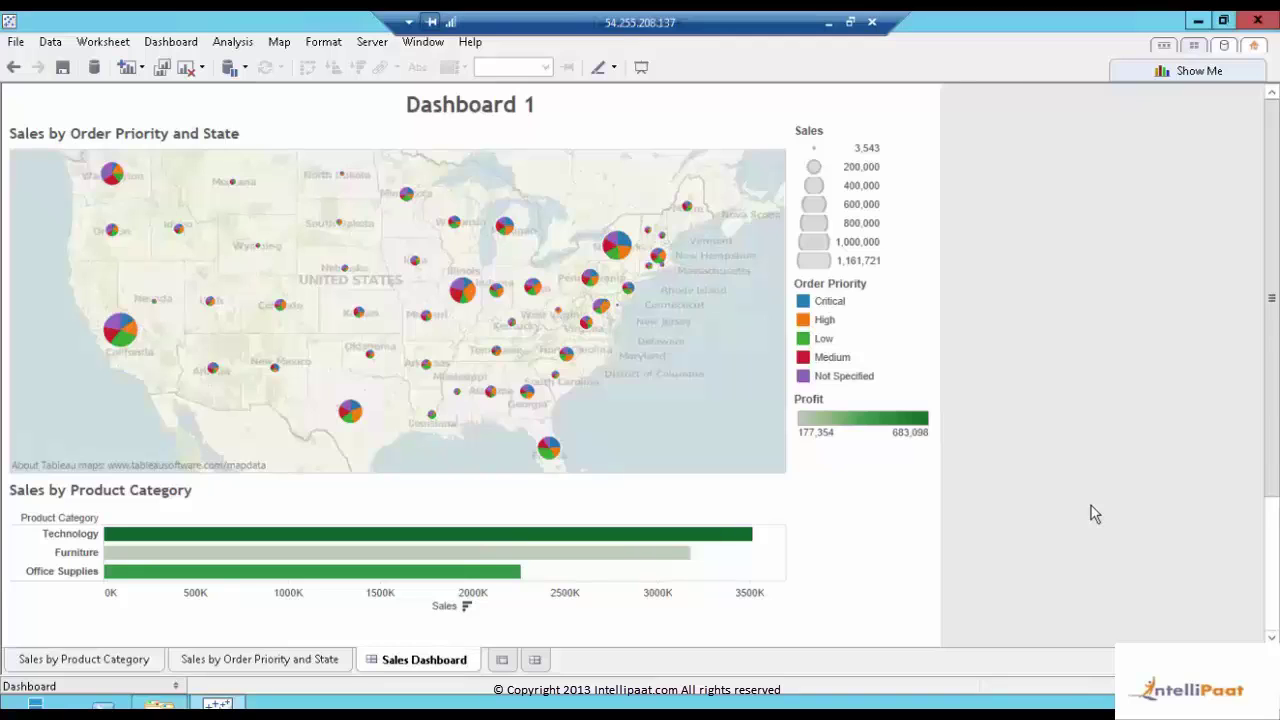
key("Return")
Save the workbook as Sales.twb in the Workbooks folder of My Tableau Repository
key("ctrl+s")
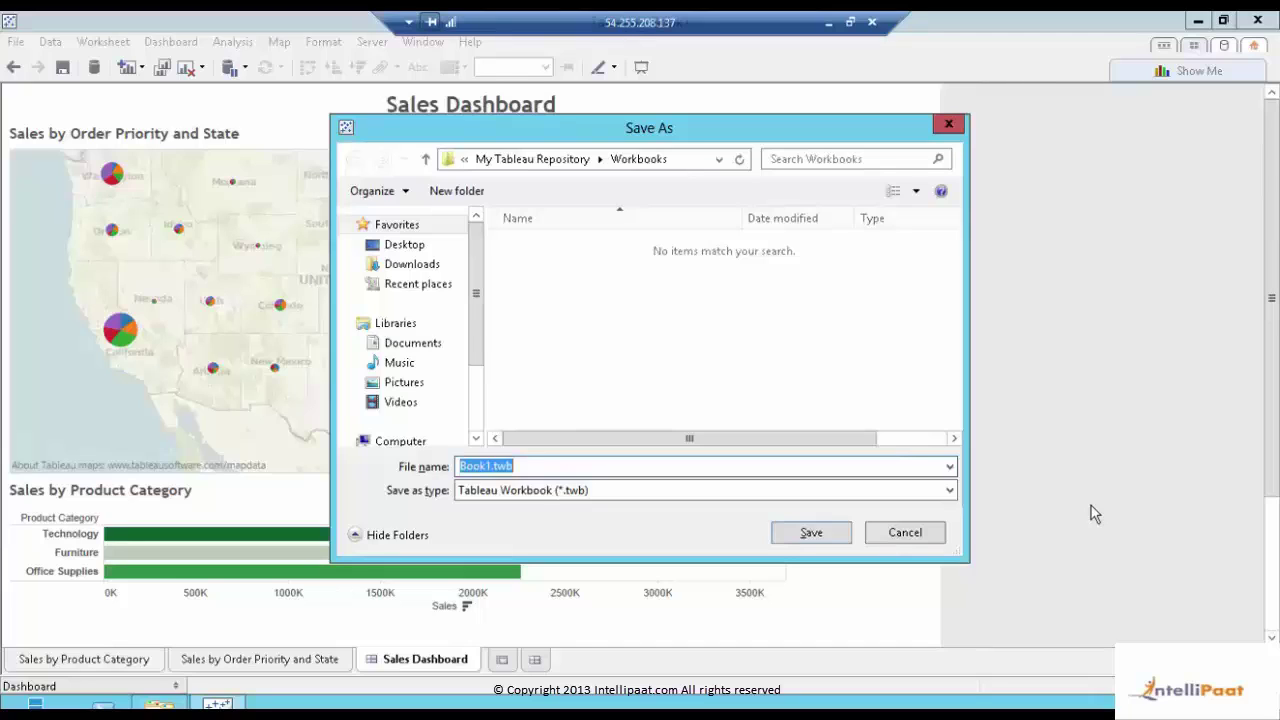
left_click(492, 465)
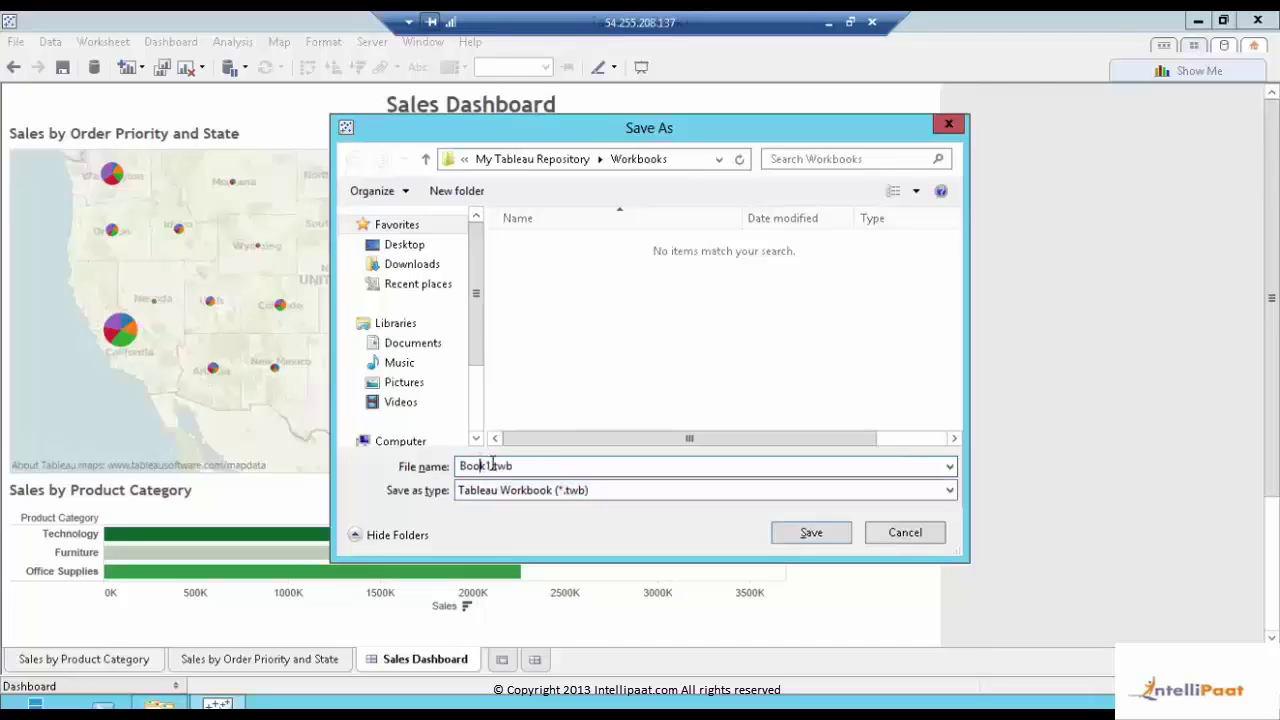
left_click_drag(492, 465, 444, 467)
type("Sales")
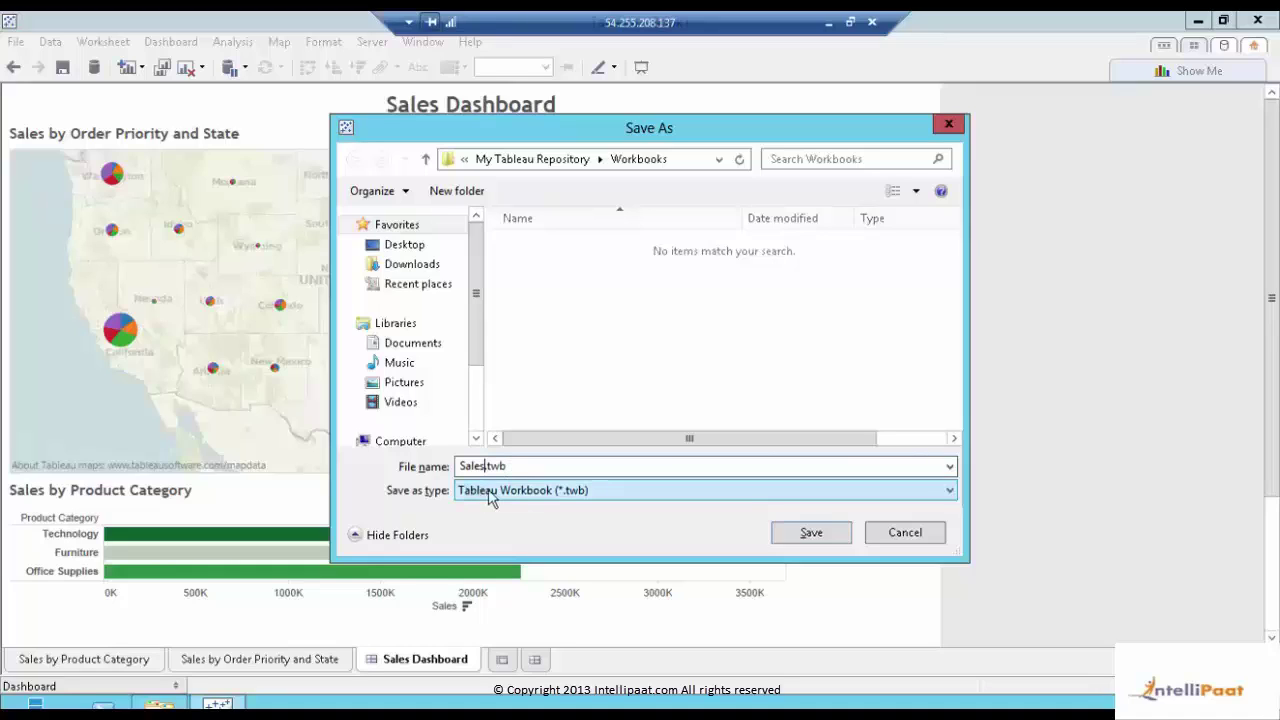
left_click(811, 534)
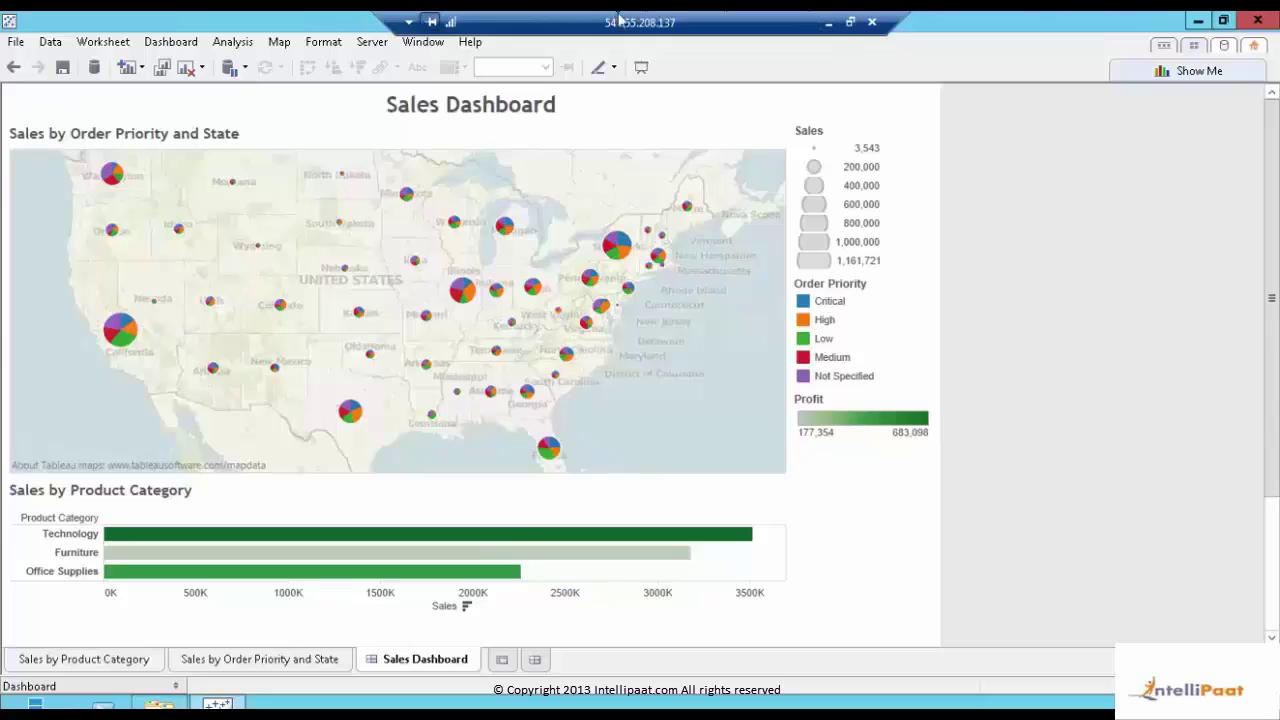
left_click_drag(620, 20, 746, 18)
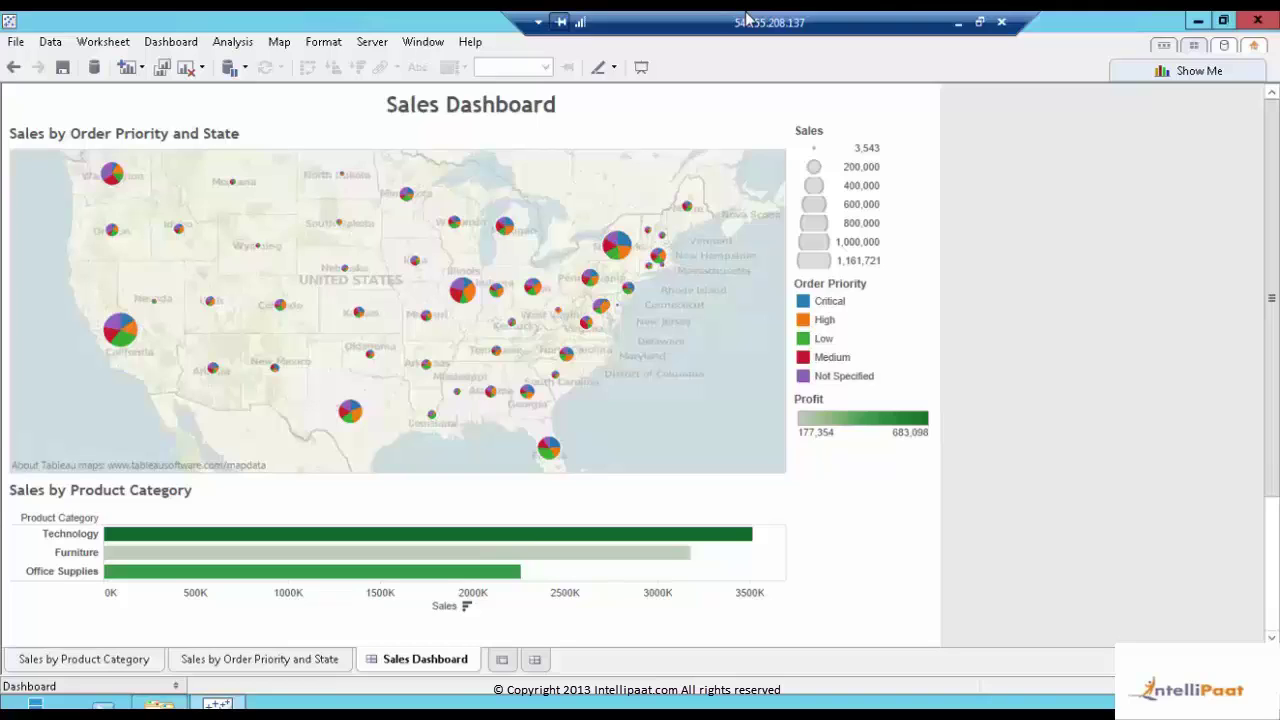
left_click(370, 50)
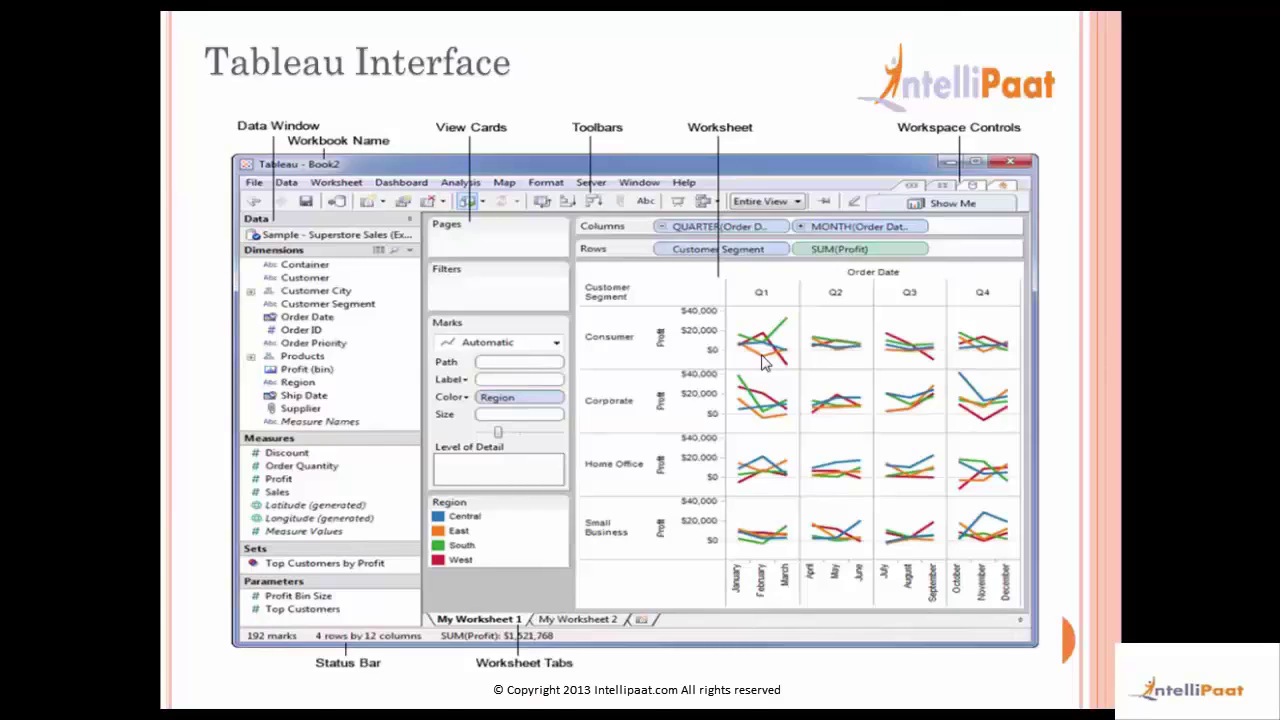
left_click(760, 363)
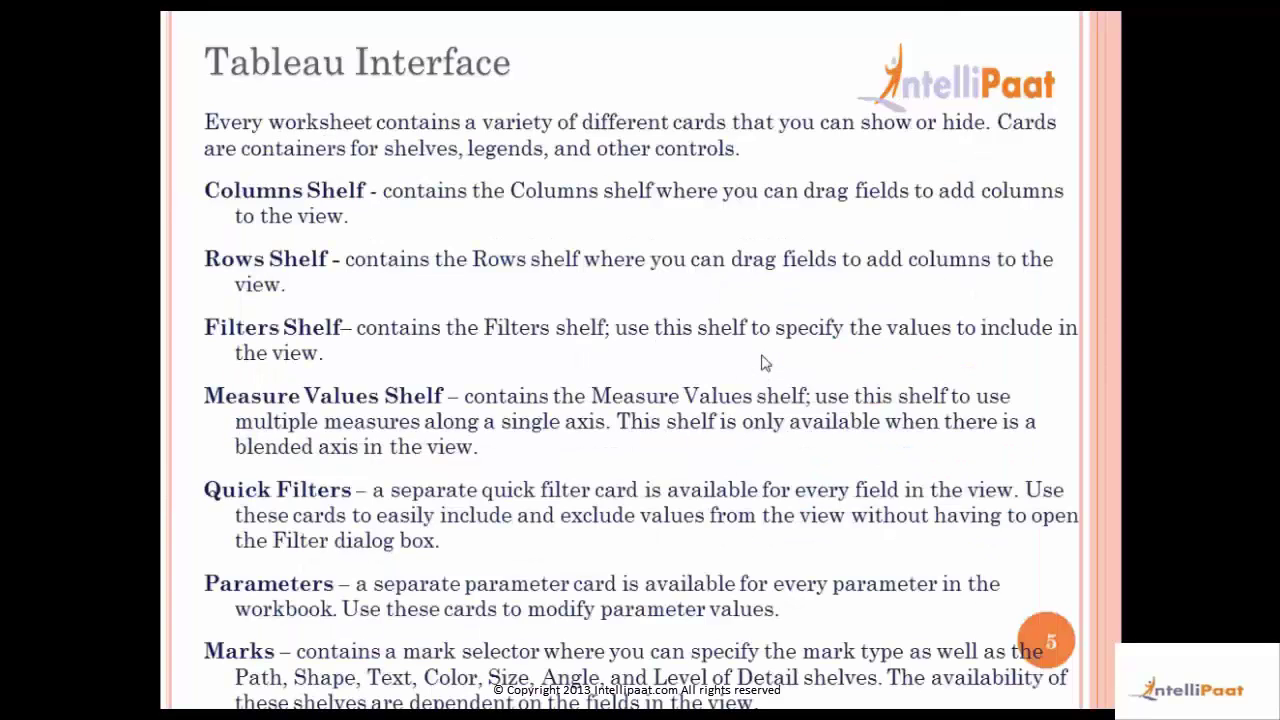